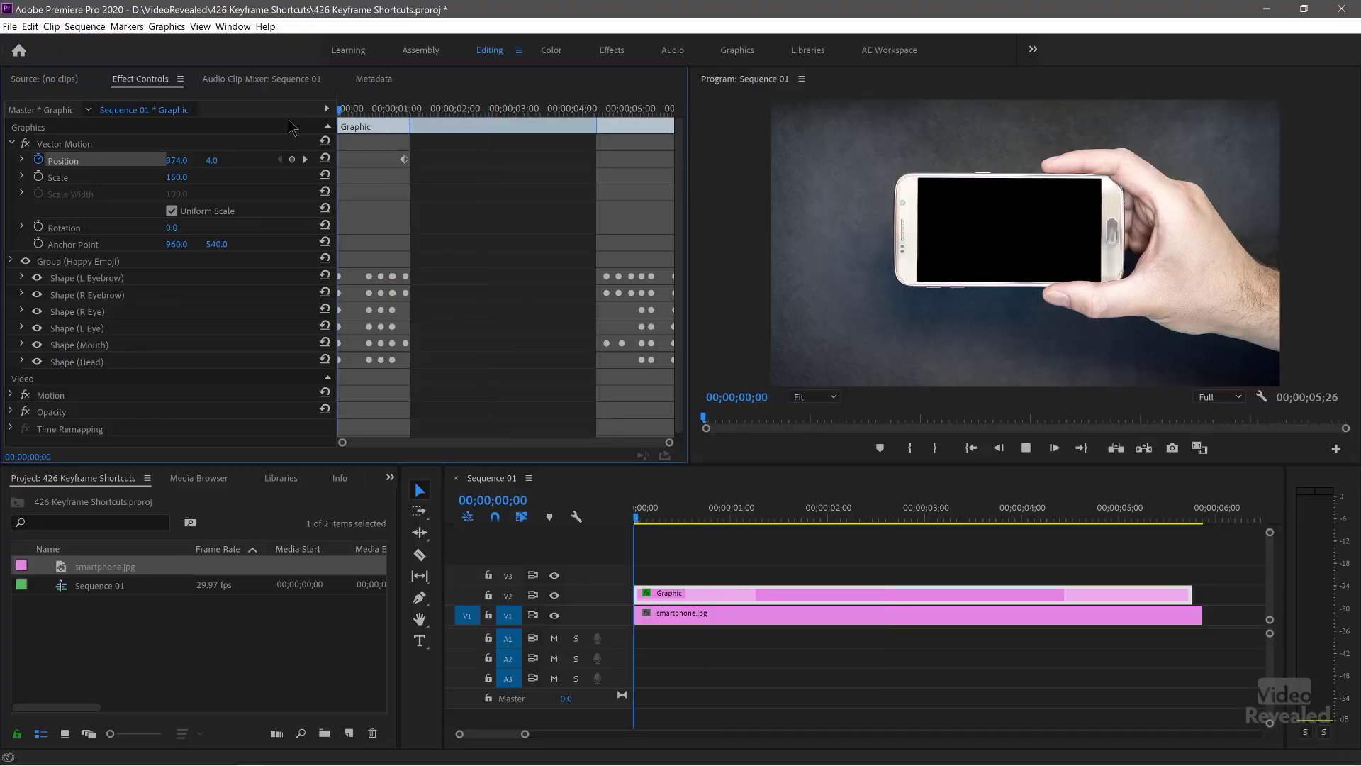
# Step: Play the animation, then shift the first Position keyframe to 00;00;01;17
pyautogui.press('space')
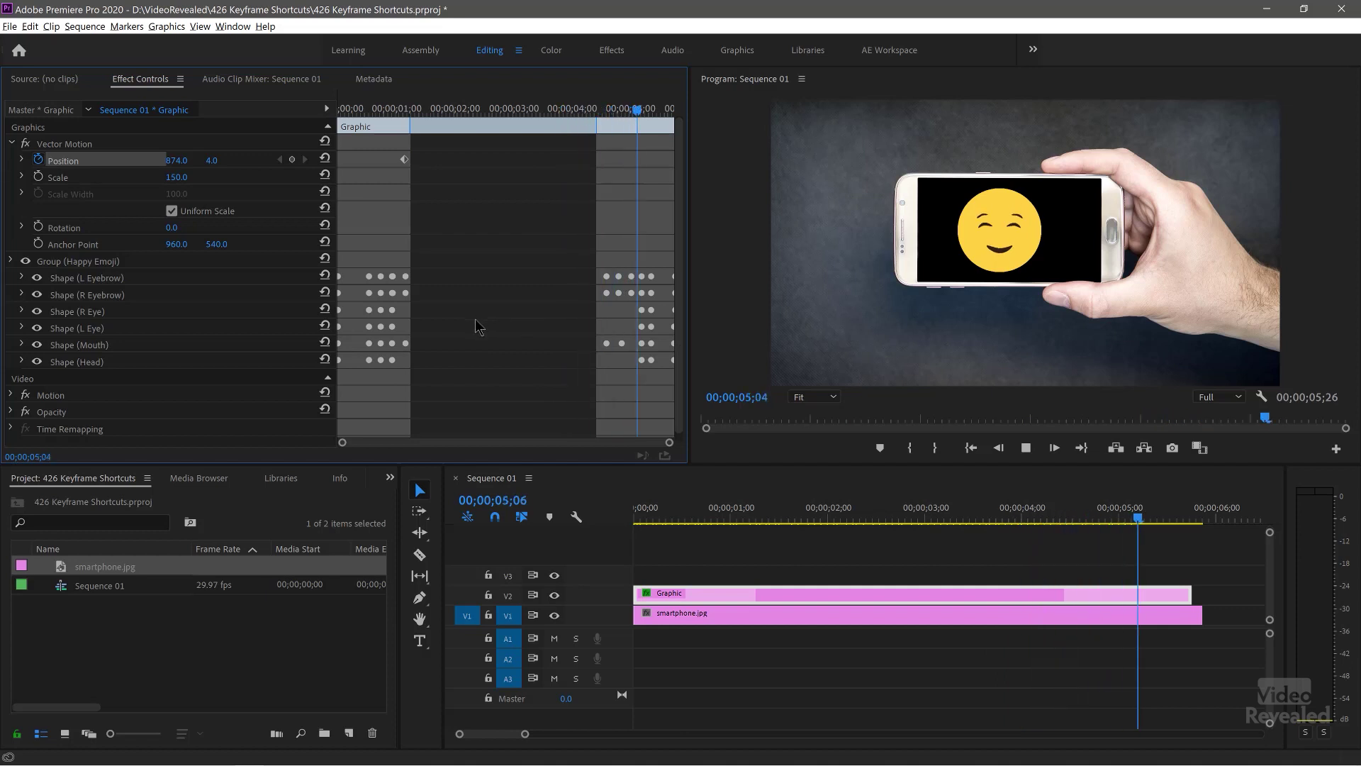
pyautogui.moveTo(473, 112); pyautogui.dragTo(431, 113)
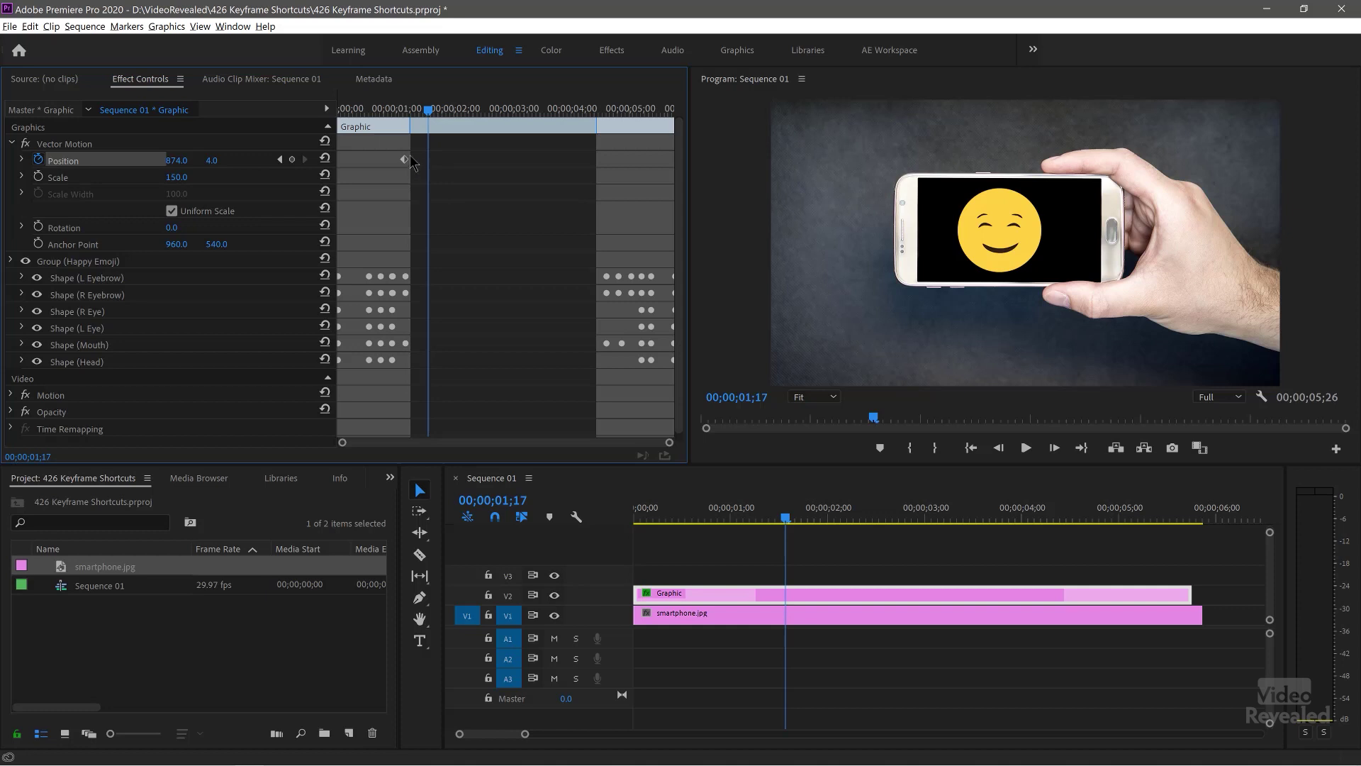
pyautogui.moveTo(422, 167); pyautogui.dragTo(419, 161)
# Step: Add Position keyframes at 01;26, emoji right off the phone, and 02;11 at 365, -286
pyautogui.moveTo(434, 113); pyautogui.dragTo(448, 112)
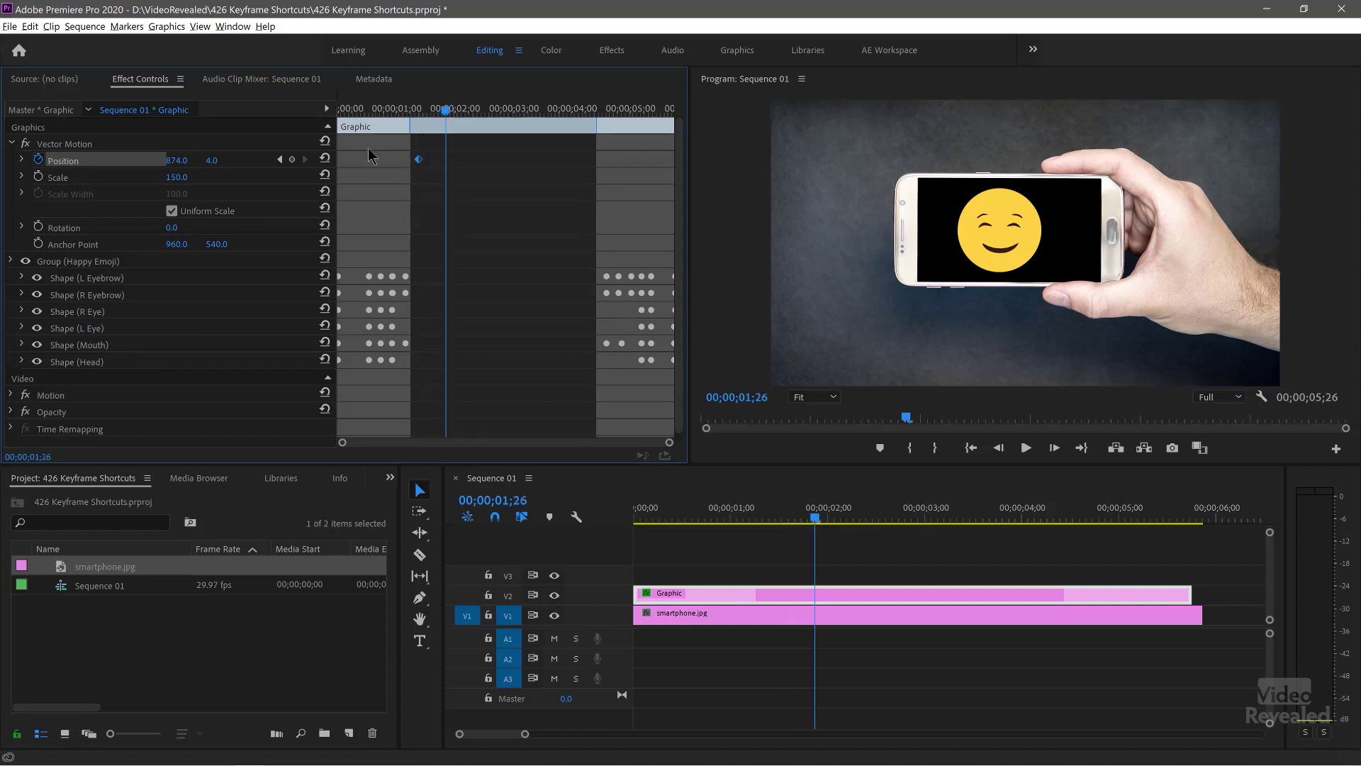
pyautogui.moveTo(177, 160); pyautogui.dragTo(390, 160)
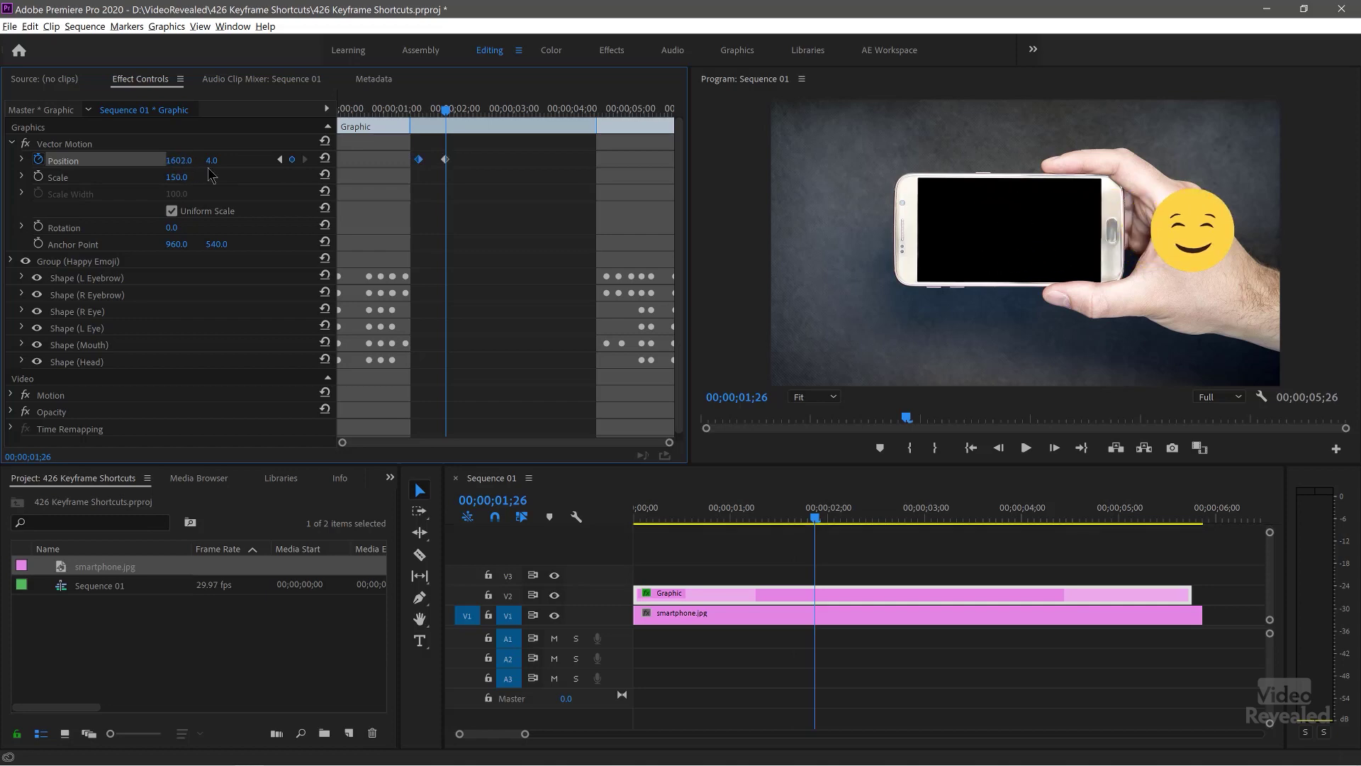
pyautogui.click(475, 111)
pyautogui.moveTo(210, 166); pyautogui.dragTo(168, 162)
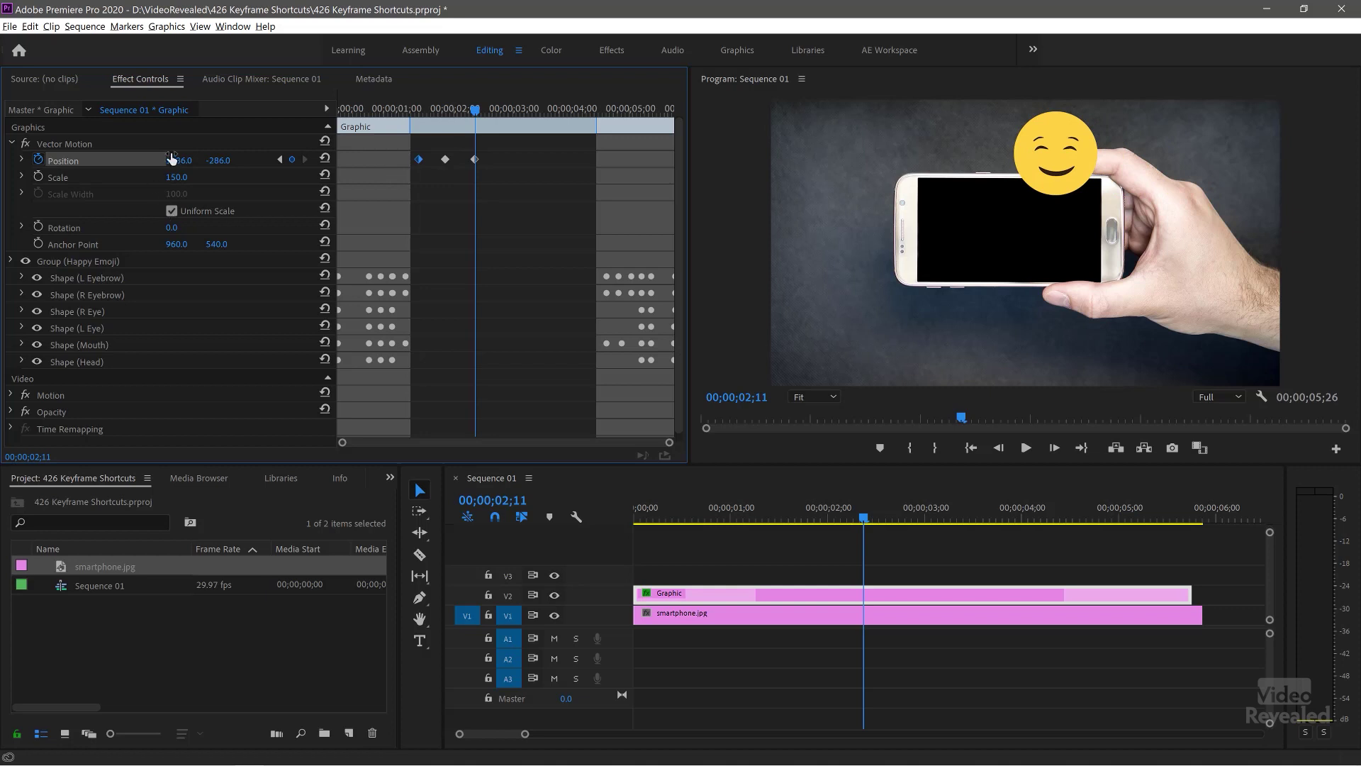
pyautogui.moveTo(179, 162); pyautogui.dragTo(162, 198)
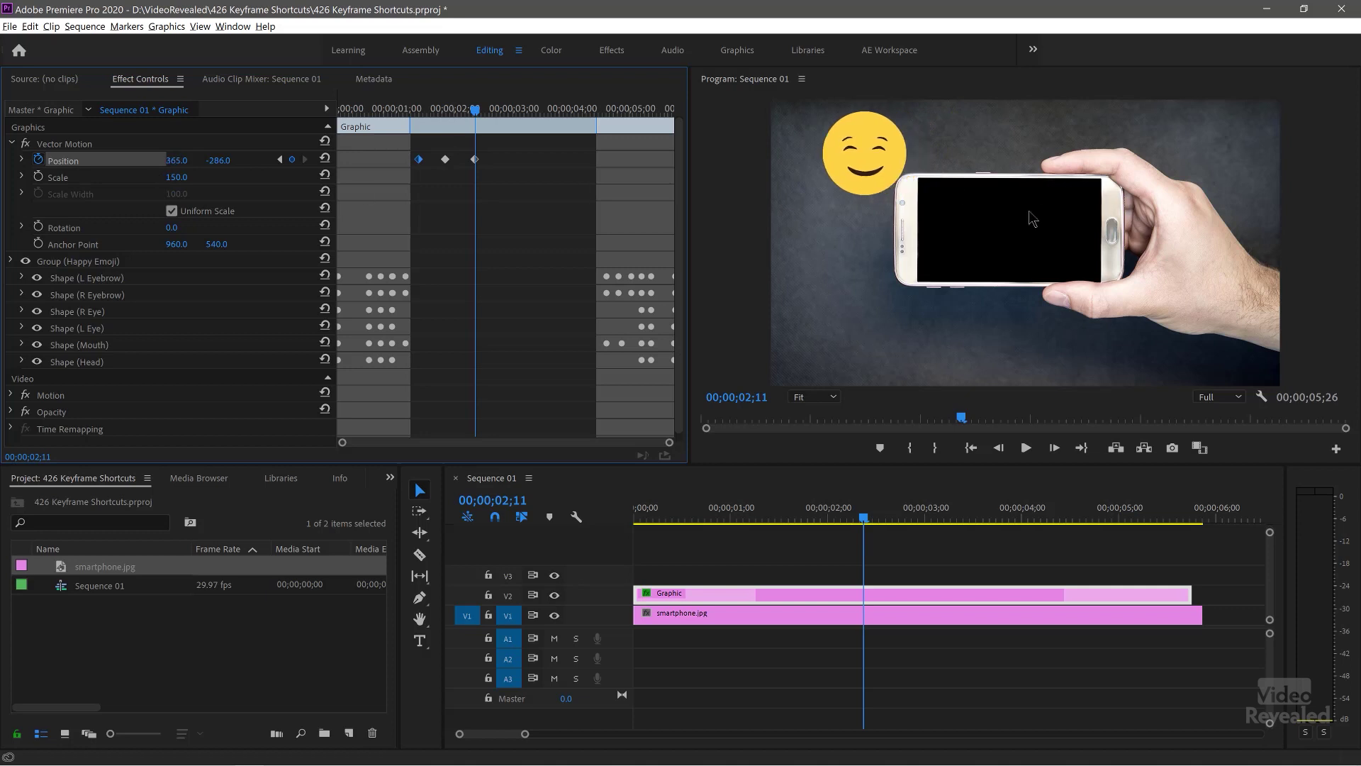
pyautogui.moveTo(854, 198); pyautogui.dragTo(841, 233)
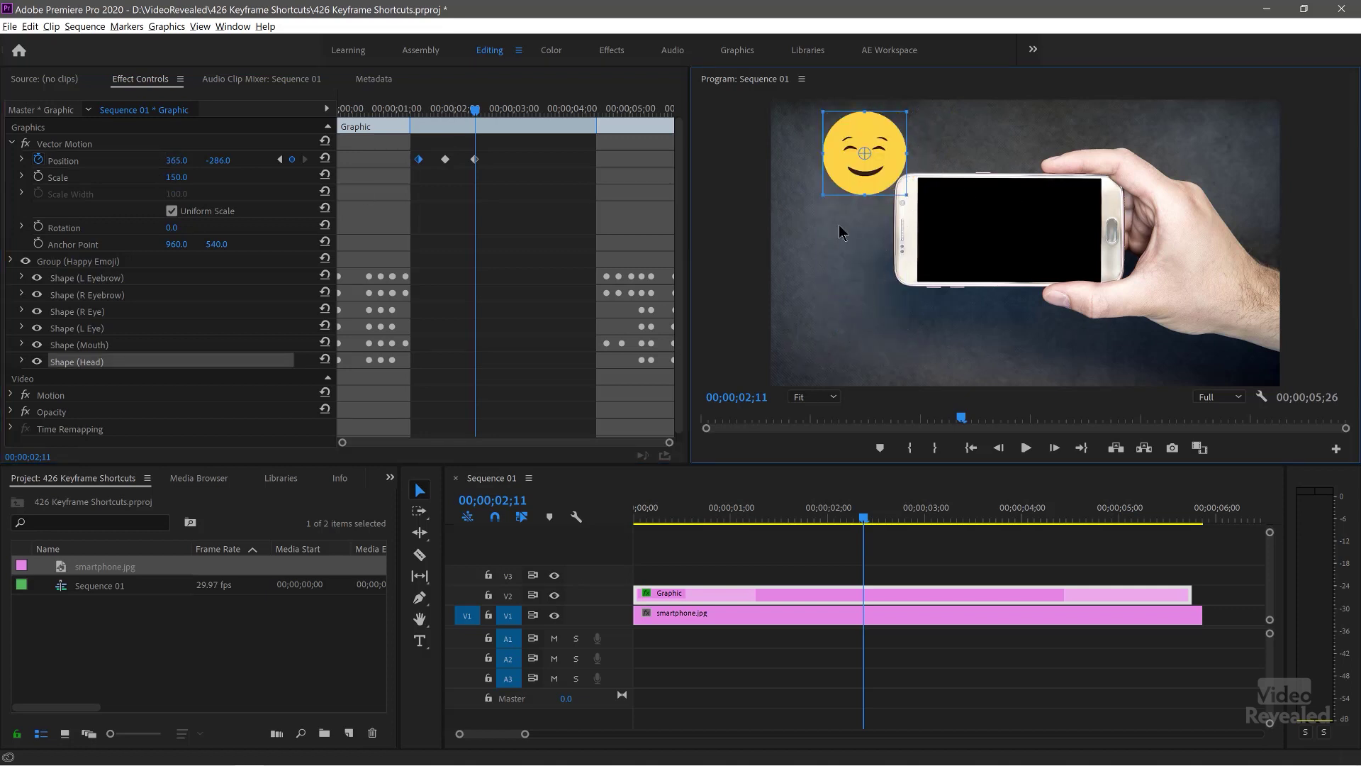
# Step: Add Position keyframes at 02;26 beside the phone and 03;20 just under it
pyautogui.click(504, 111)
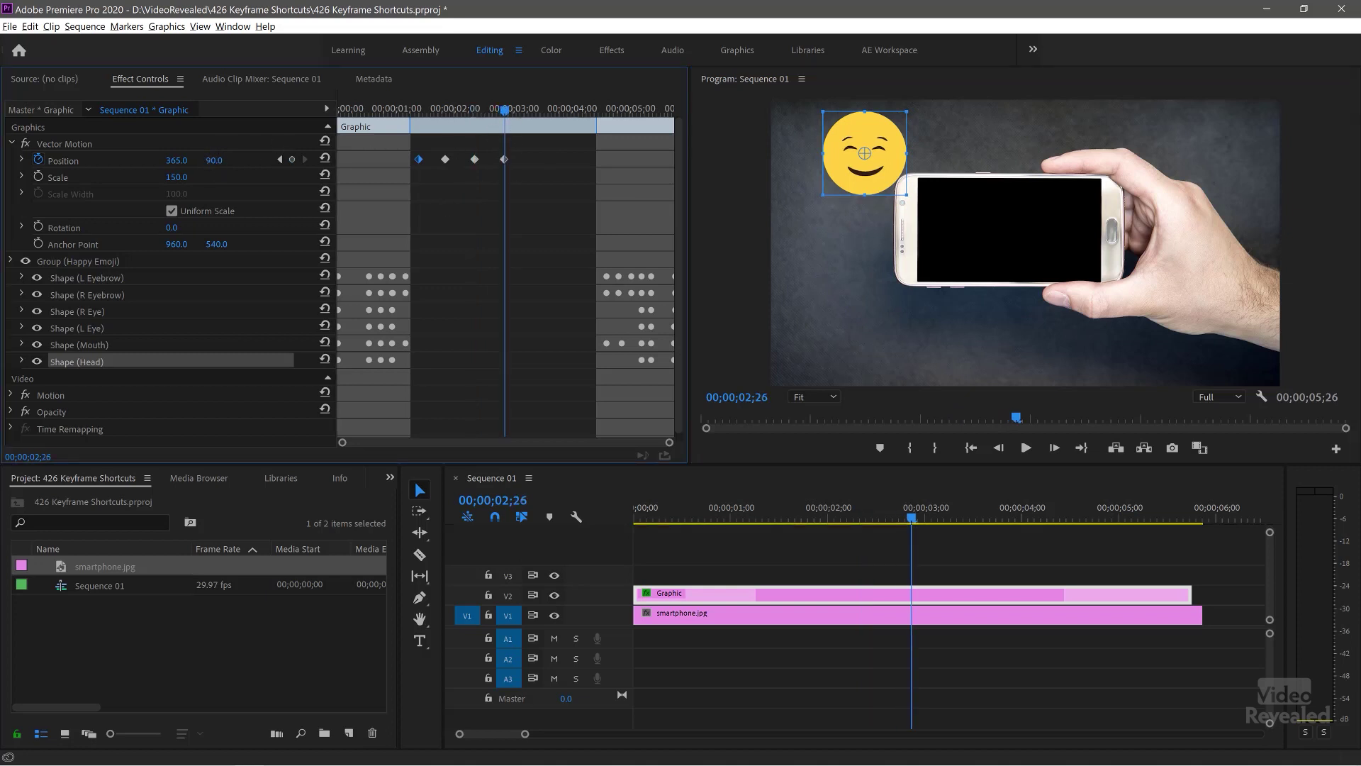
pyautogui.moveTo(213, 160); pyautogui.dragTo(377, 160)
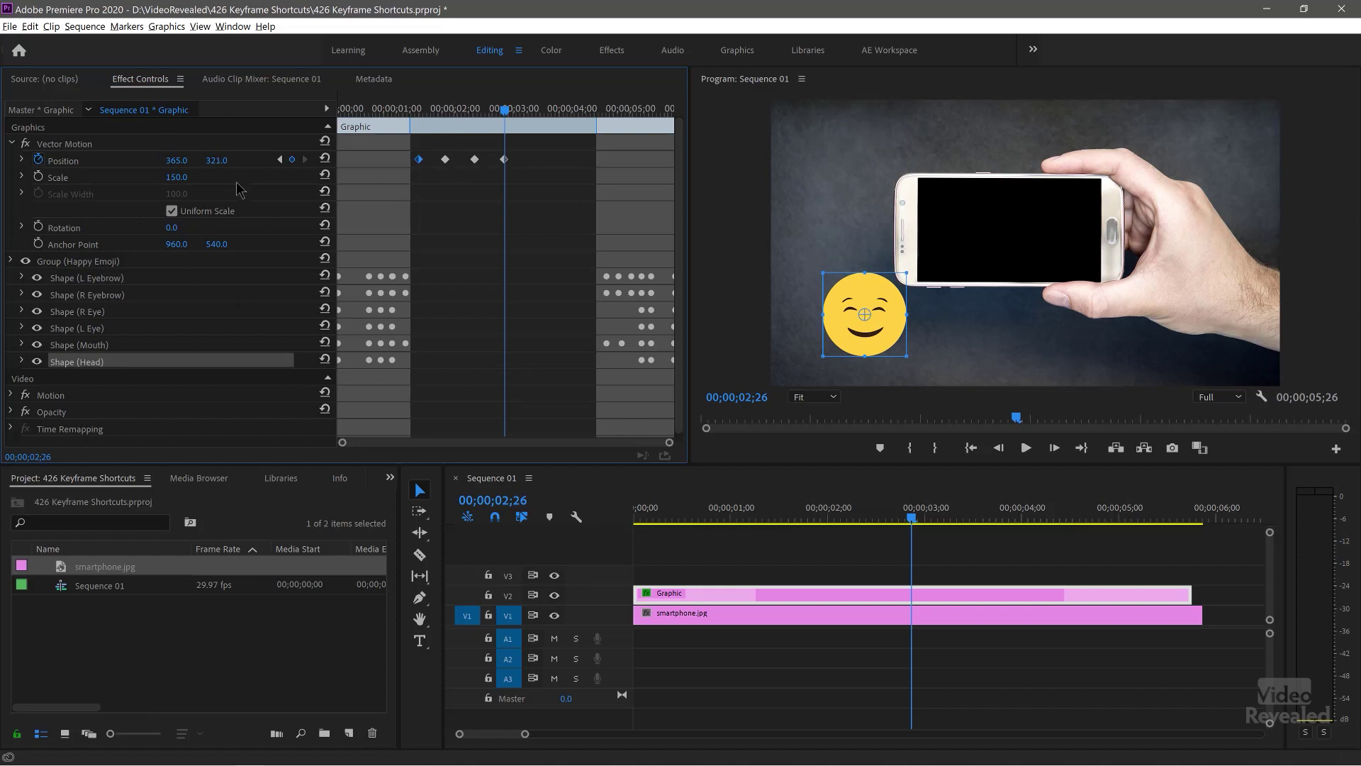
pyautogui.click(551, 114)
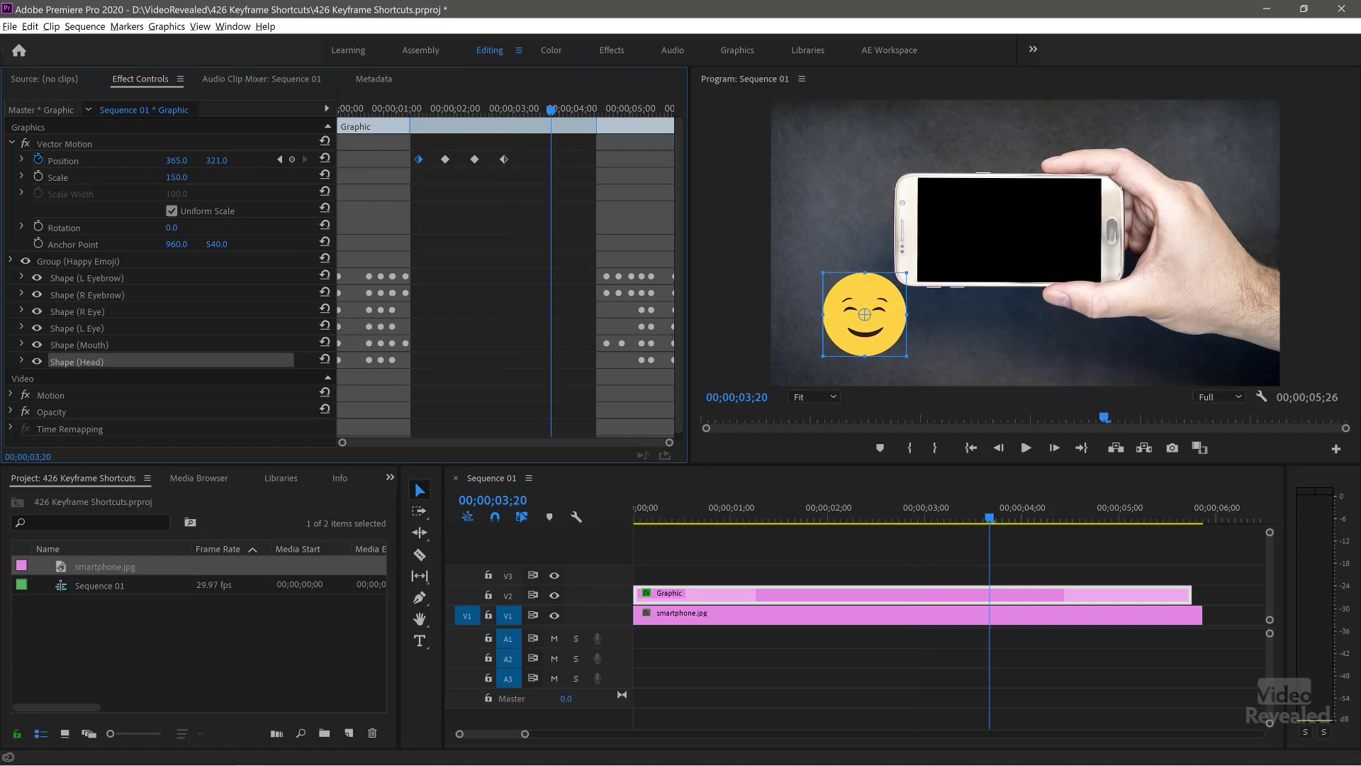
pyautogui.moveTo(176, 161); pyautogui.dragTo(595, 160)
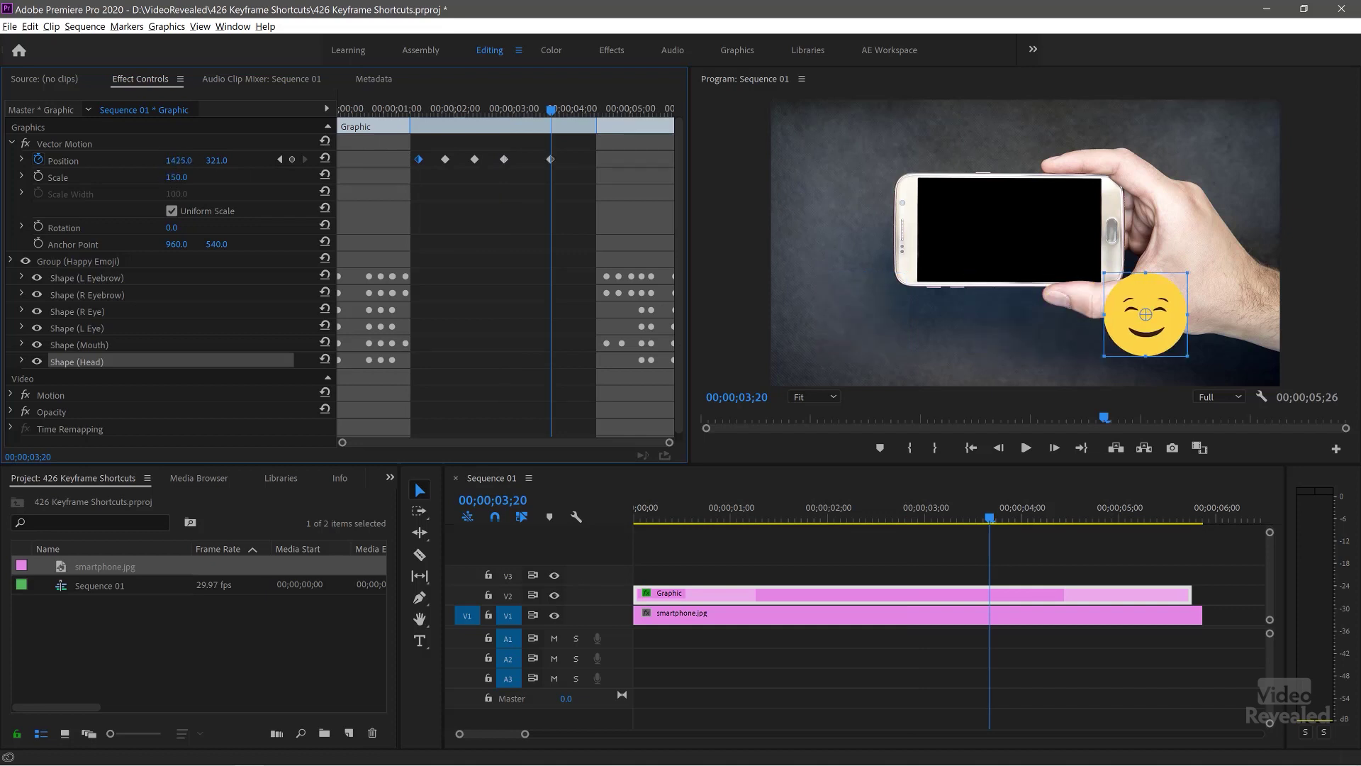
pyautogui.moveTo(329, 160); pyautogui.dragTo(284, 161)
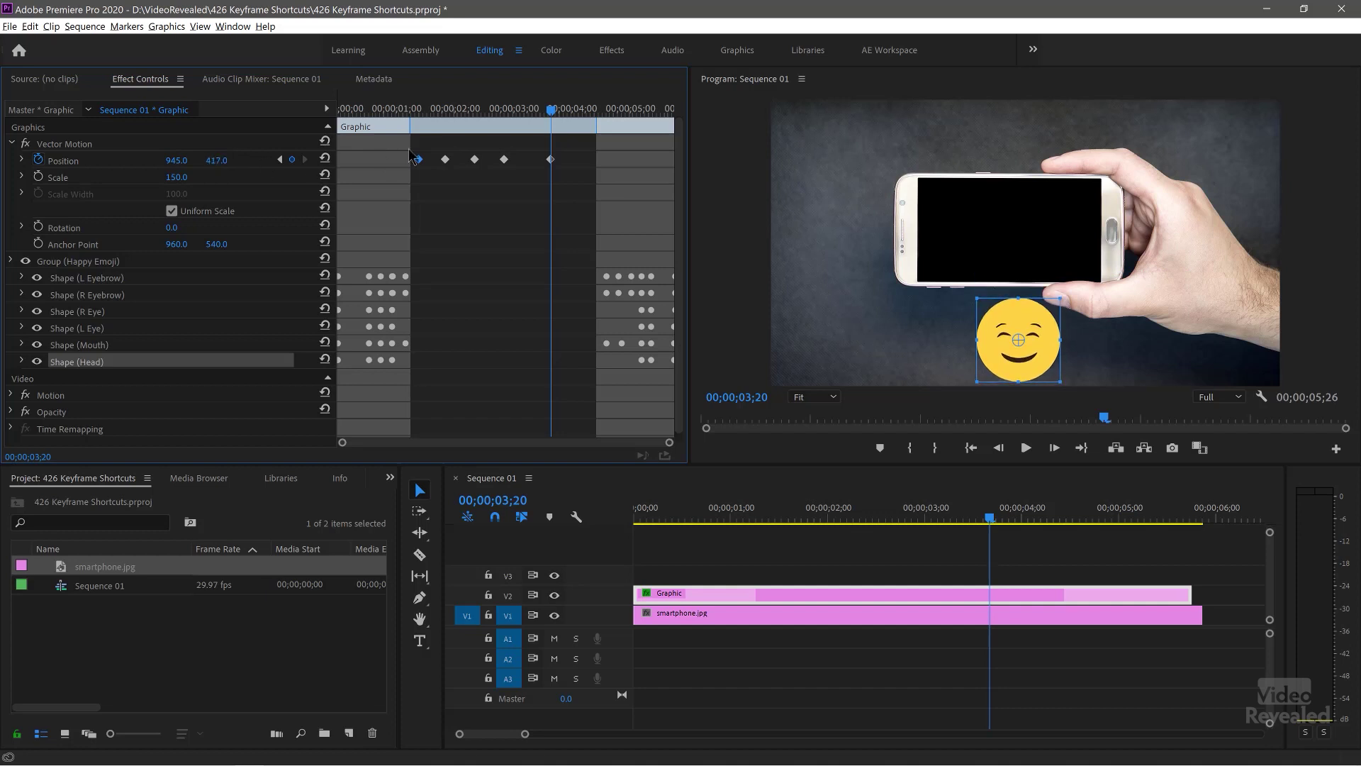
# Step: Add a final 874, 4 keyframe near 03;26, nudge it earlier, and play back from the start
pyautogui.click(563, 112)
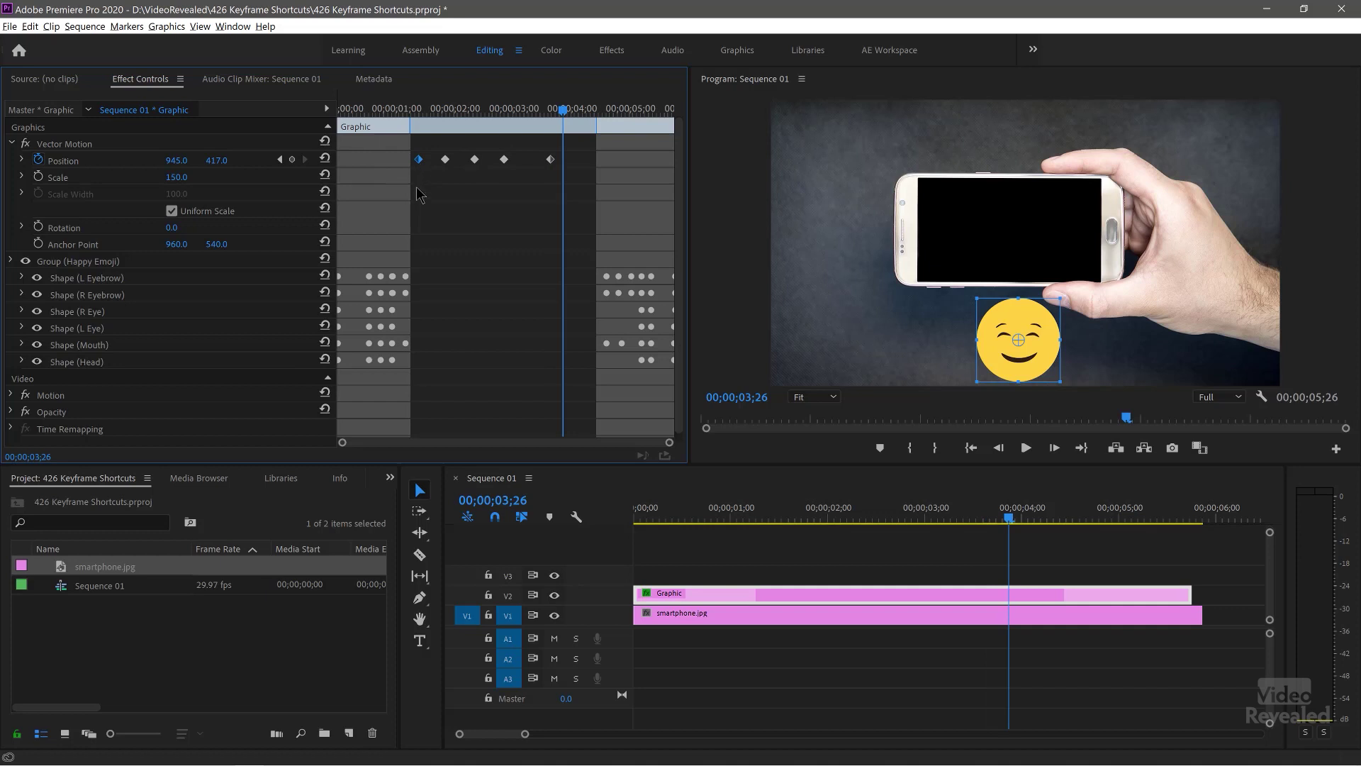
pyautogui.hotkey('ctrl', 'v')
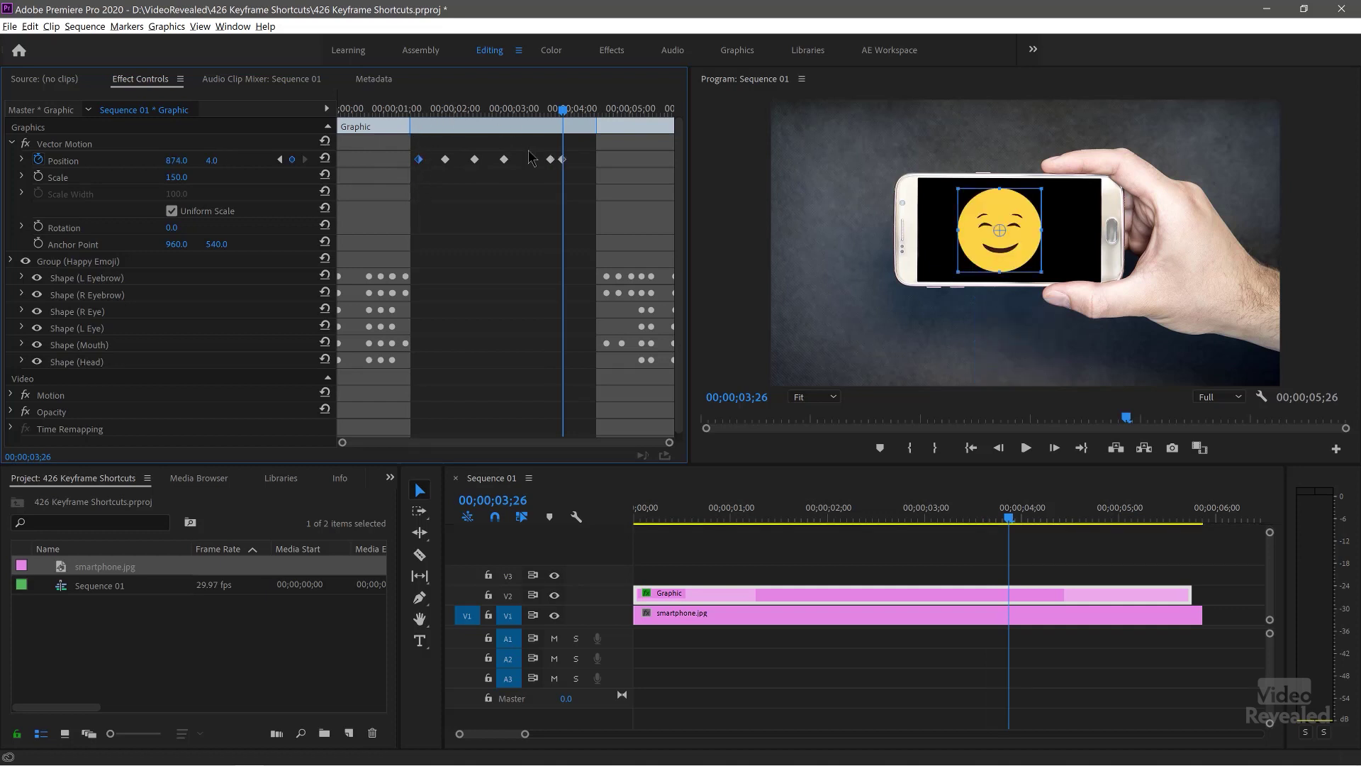
pyautogui.moveTo(549, 160); pyautogui.dragTo(536, 159)
pyautogui.press('Home')
pyautogui.press('space')
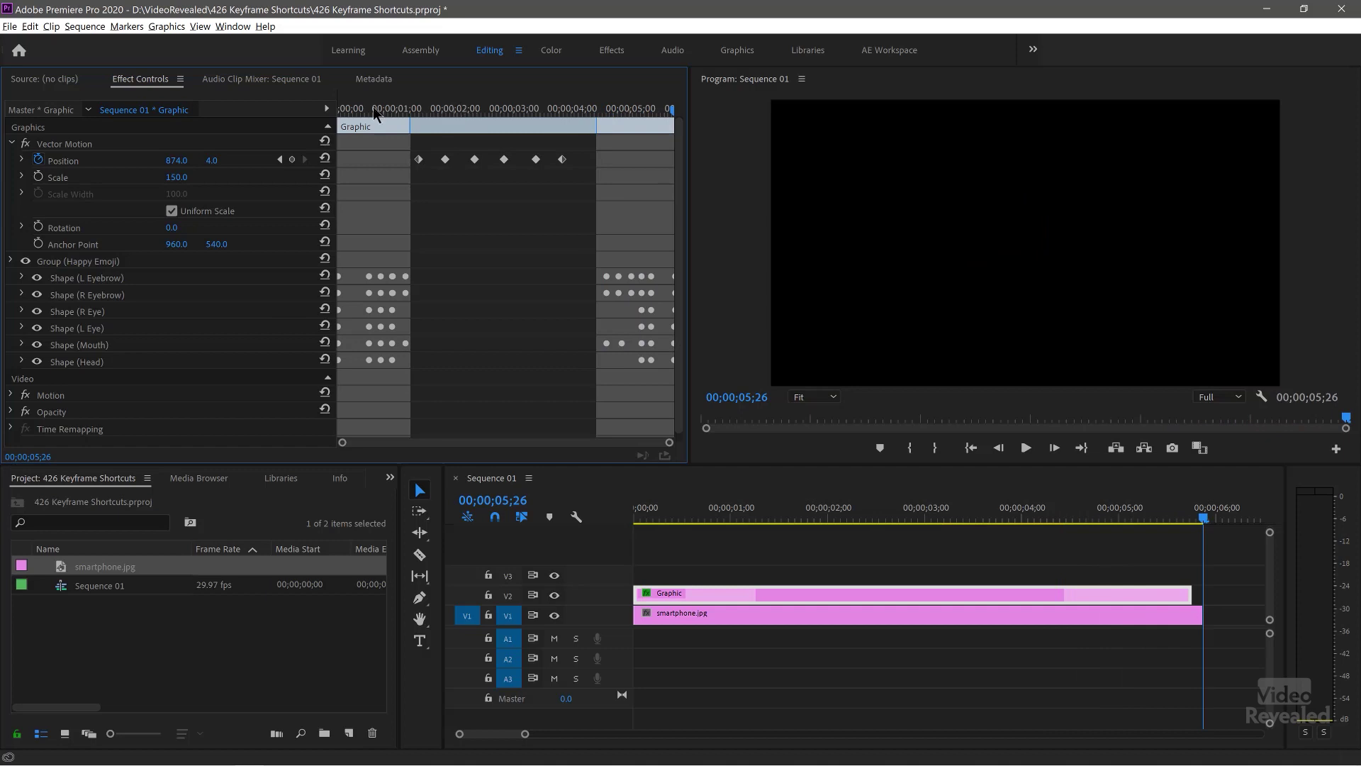
# Step: In Keyboard Shortcuts, list Effect Controls Panel commands and select Temporal Interpolation - Bezier
pyautogui.click(30, 26)
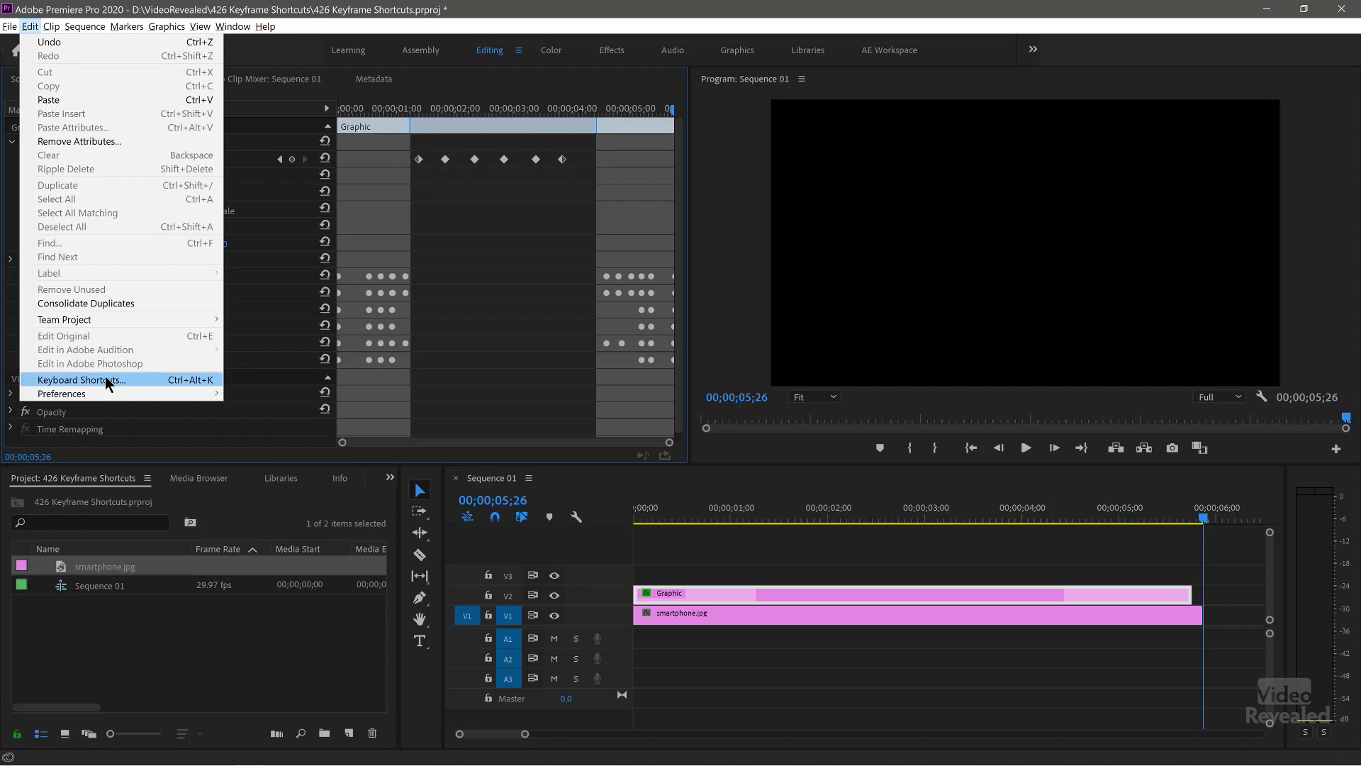
pyautogui.click(133, 382)
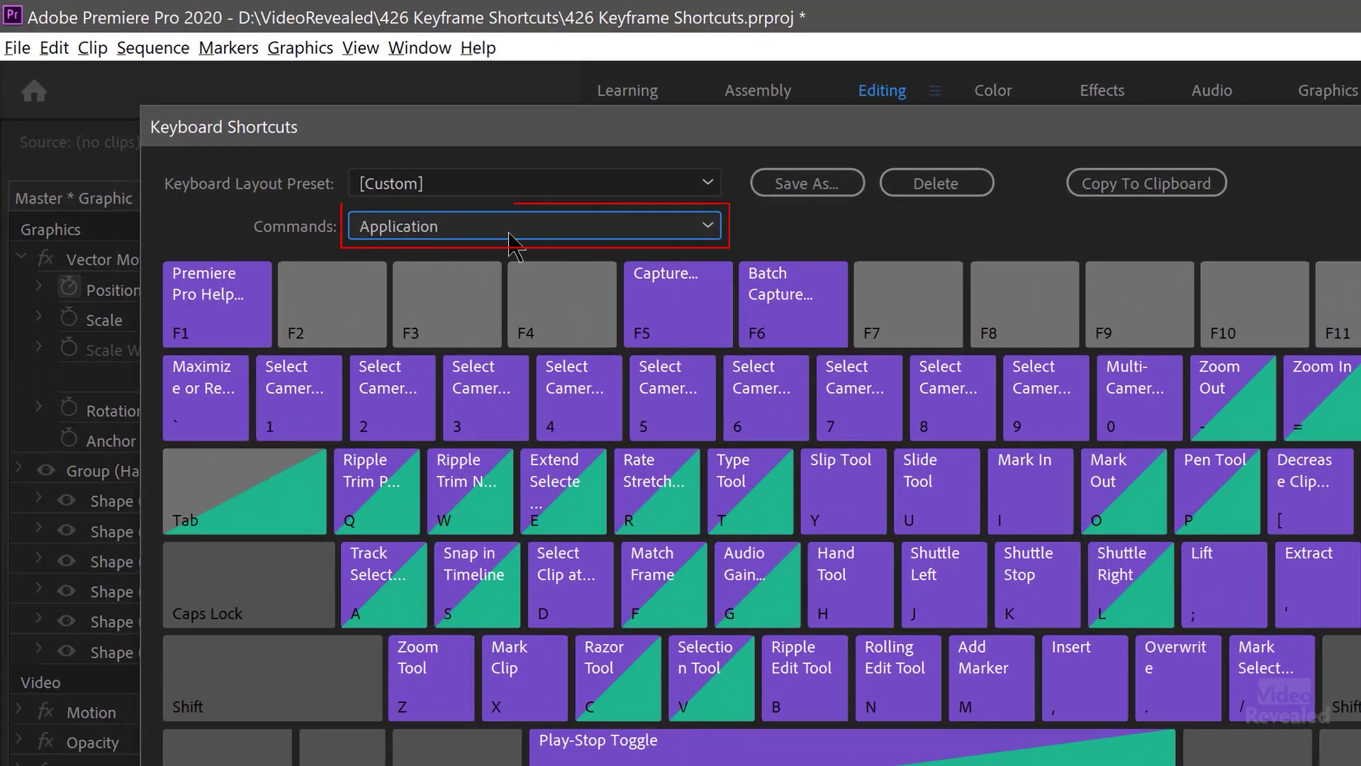
pyautogui.click(500, 225)
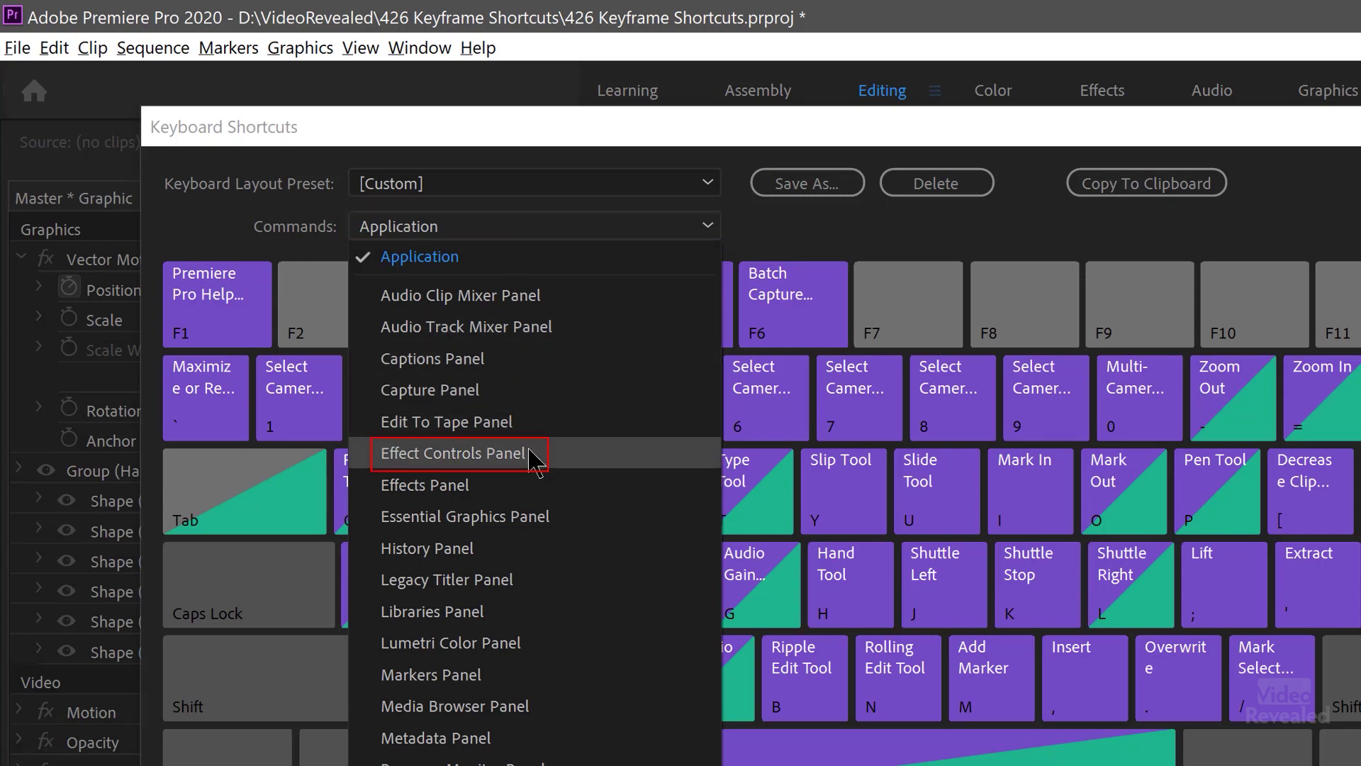
pyautogui.click(532, 459)
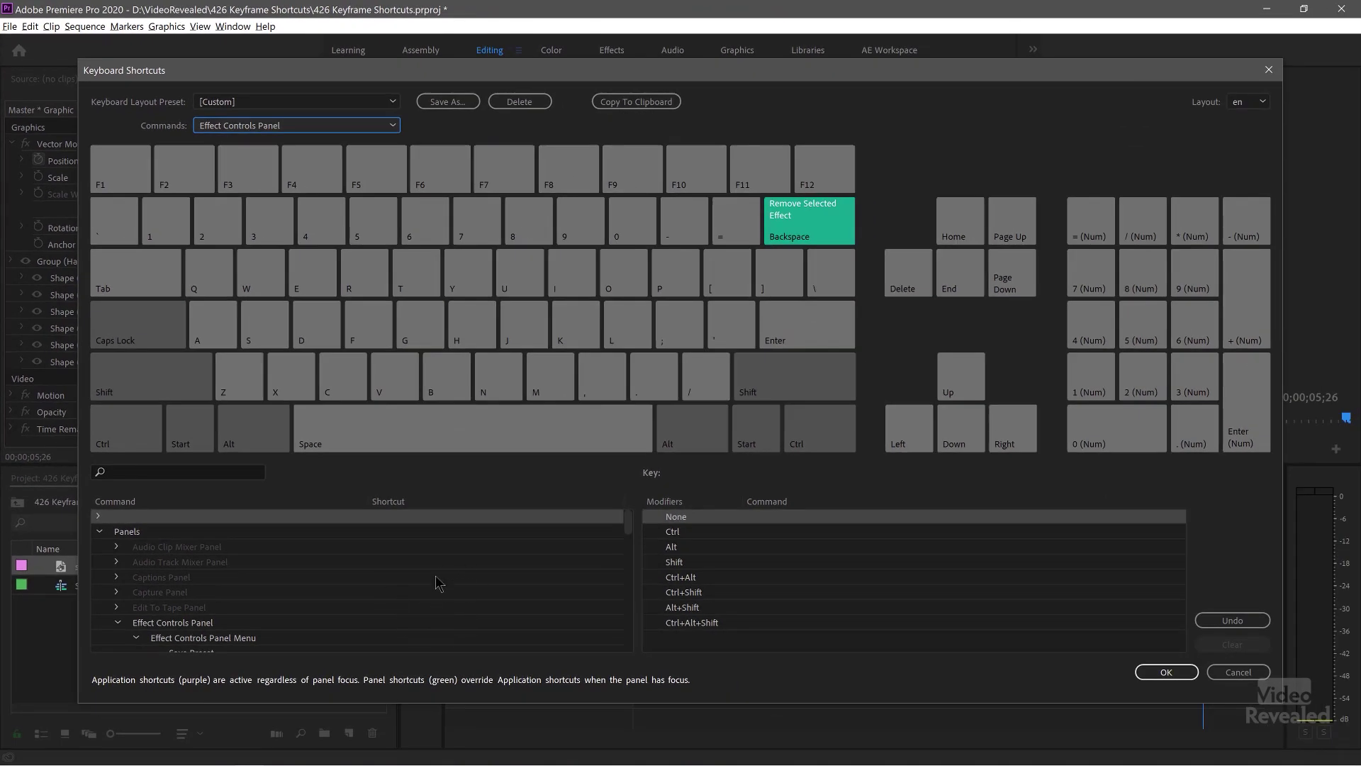
pyautogui.scroll(-3, 410, 593)
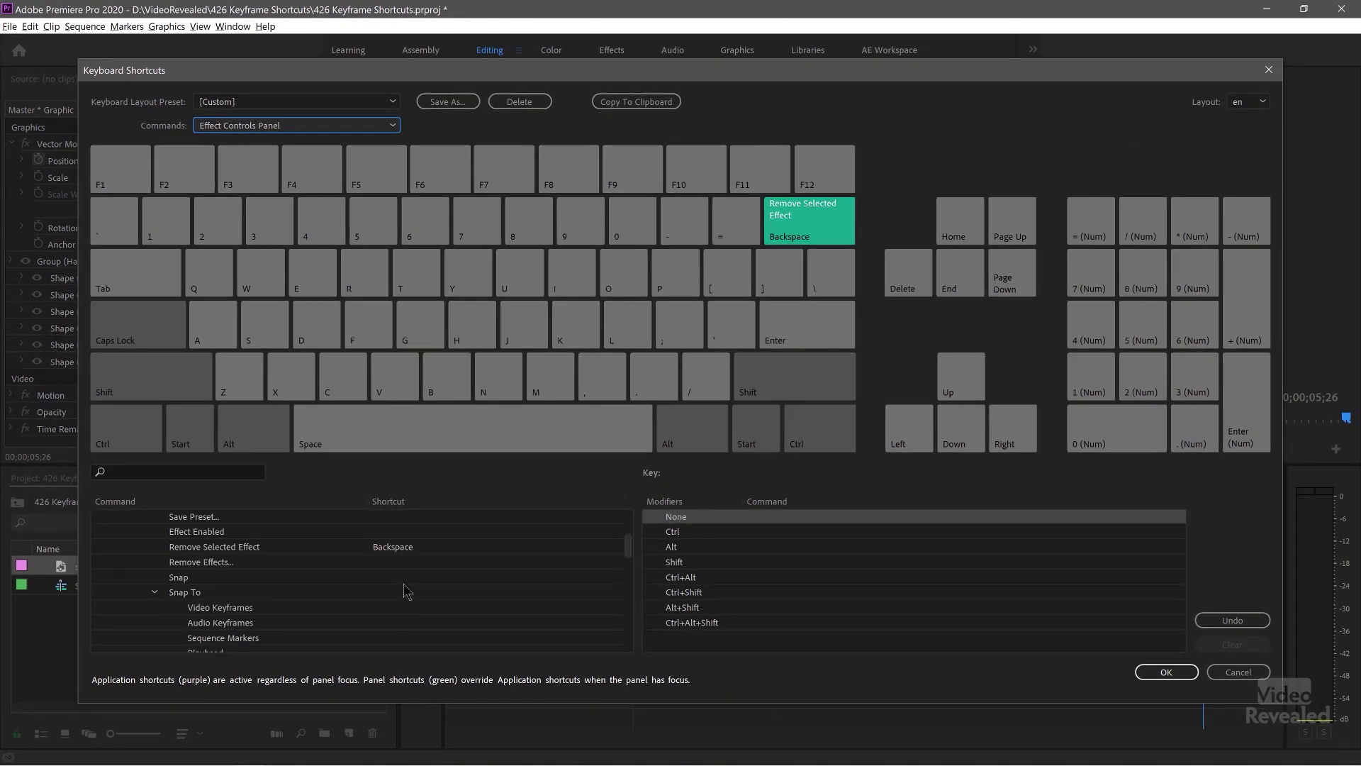
pyautogui.scroll(-10, 407, 592)
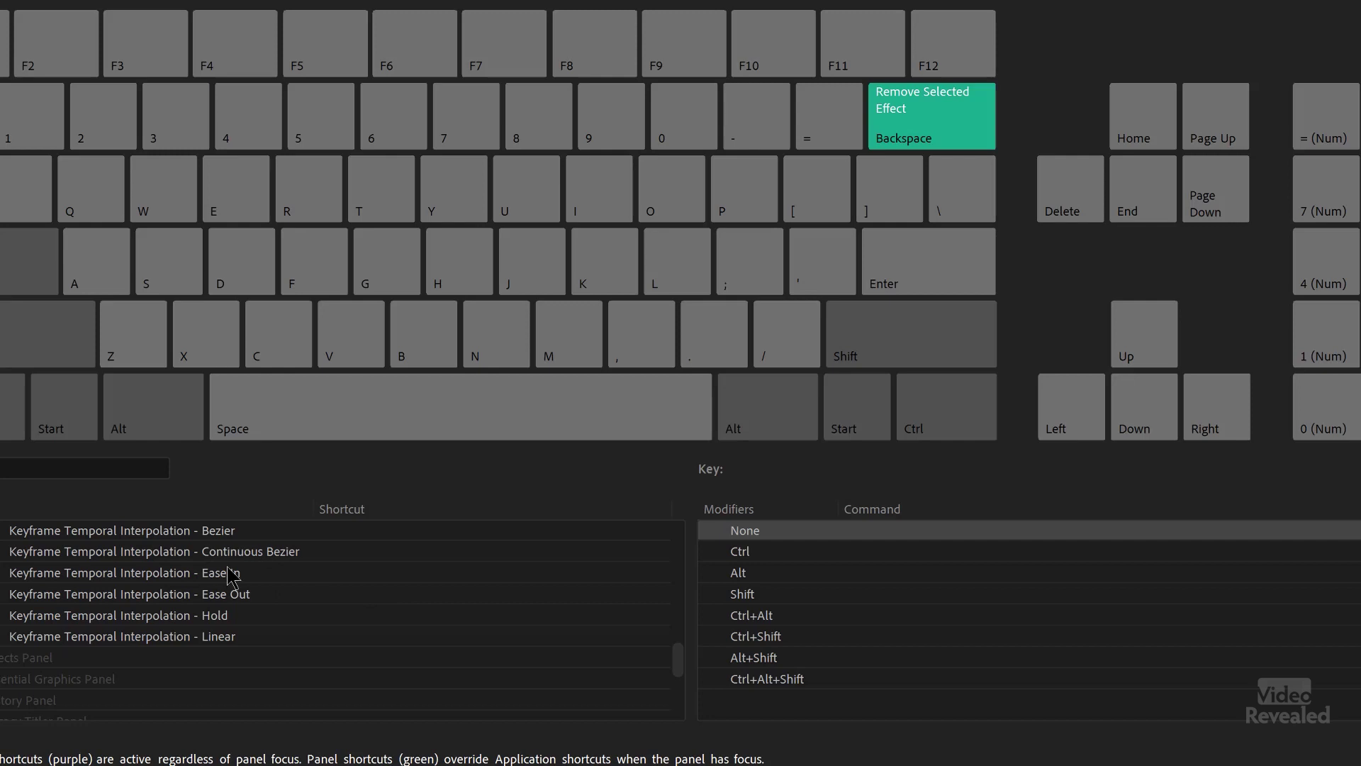
pyautogui.click(228, 530)
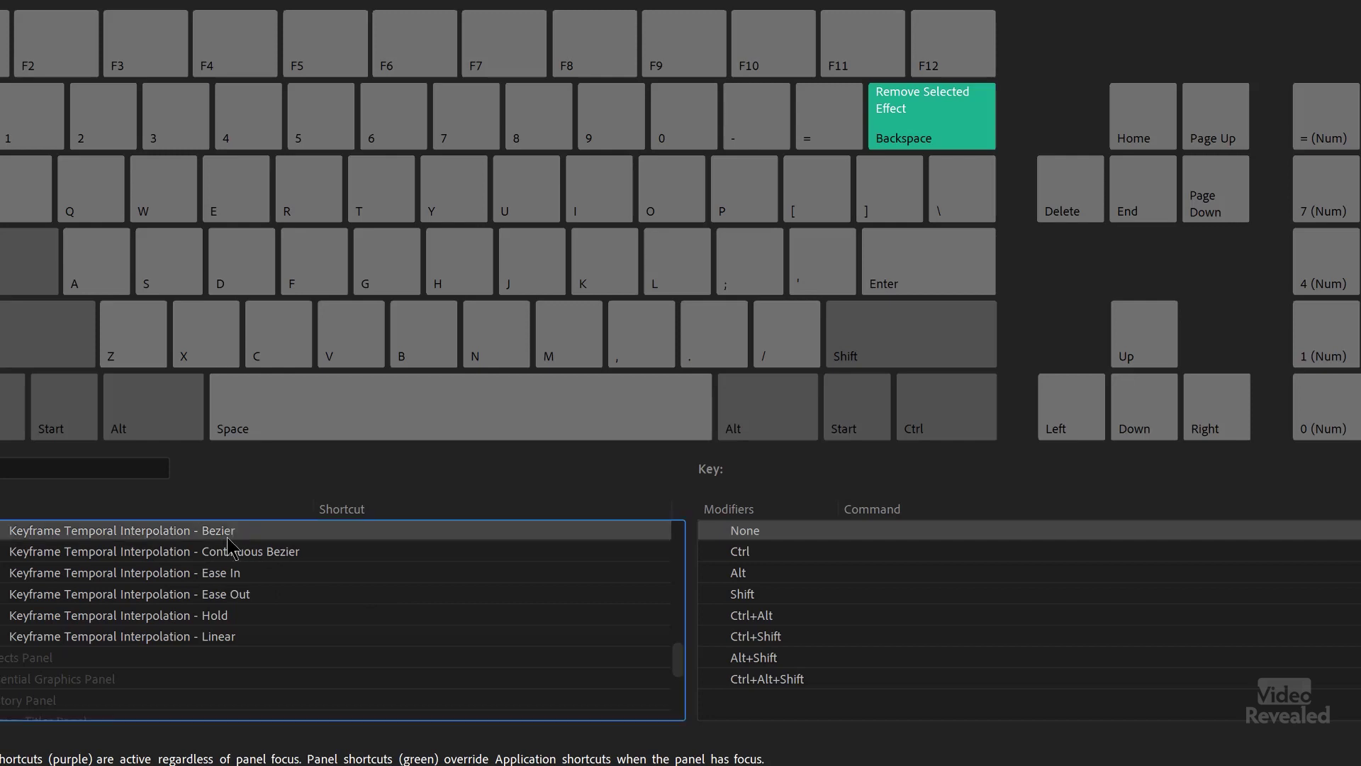
# Step: Assign F9 to Temporal Interpolation - Bezier and F8 to Linear, then confirm with OK
pyautogui.click(339, 532)
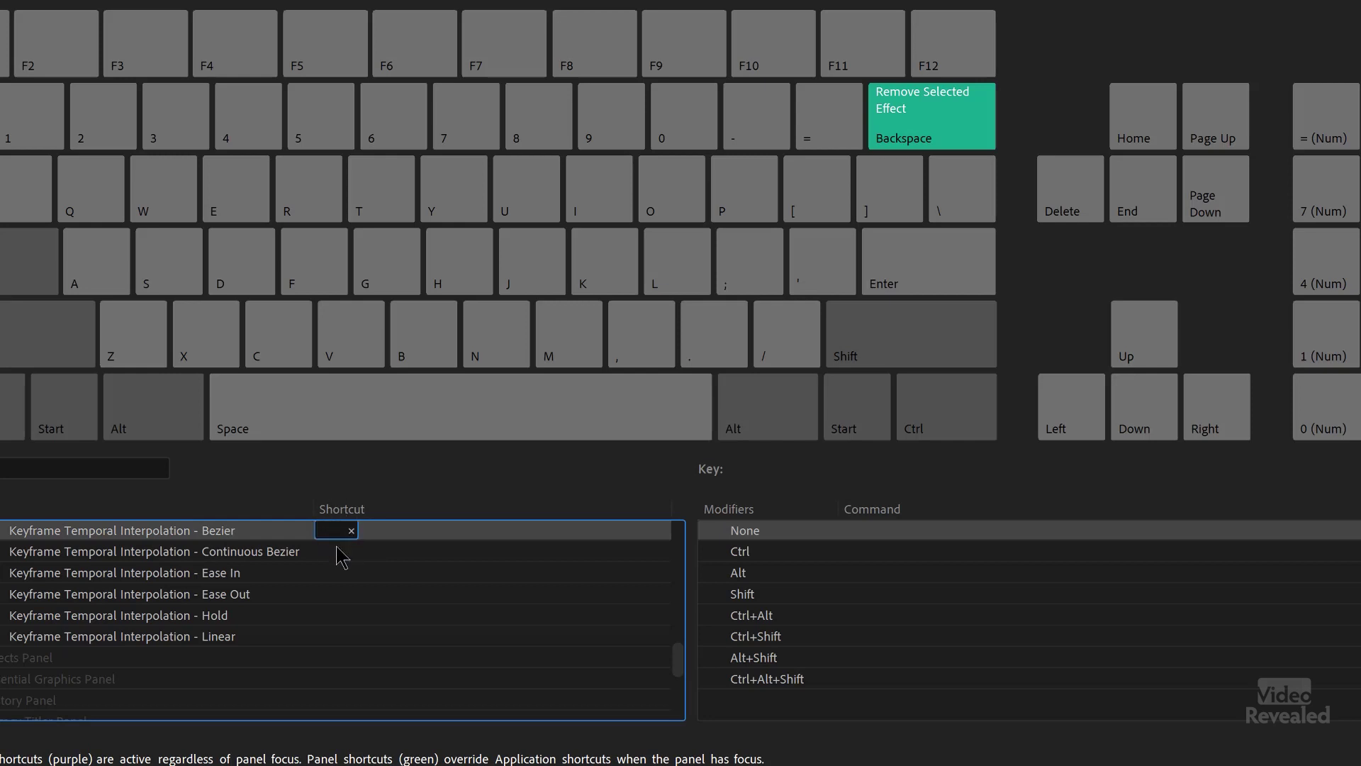
pyautogui.press('F9')
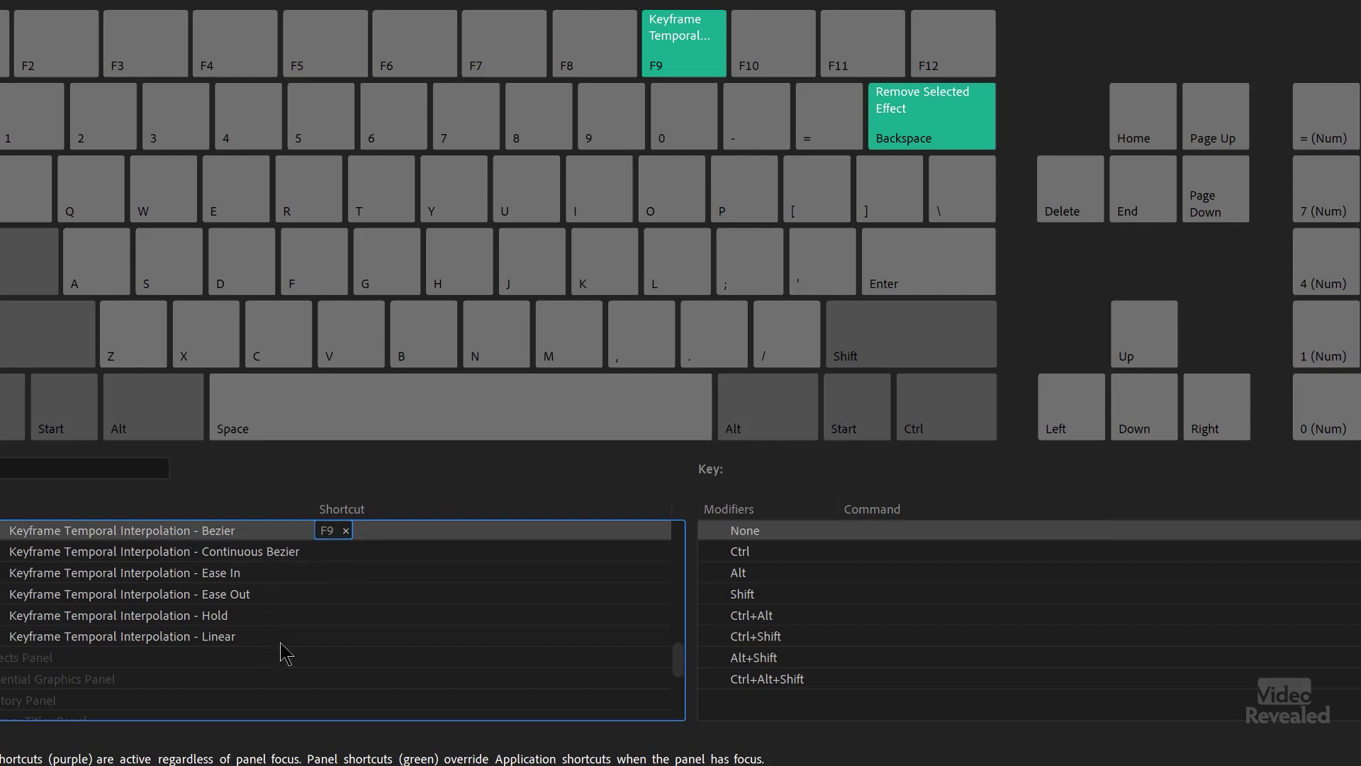
pyautogui.click(331, 638)
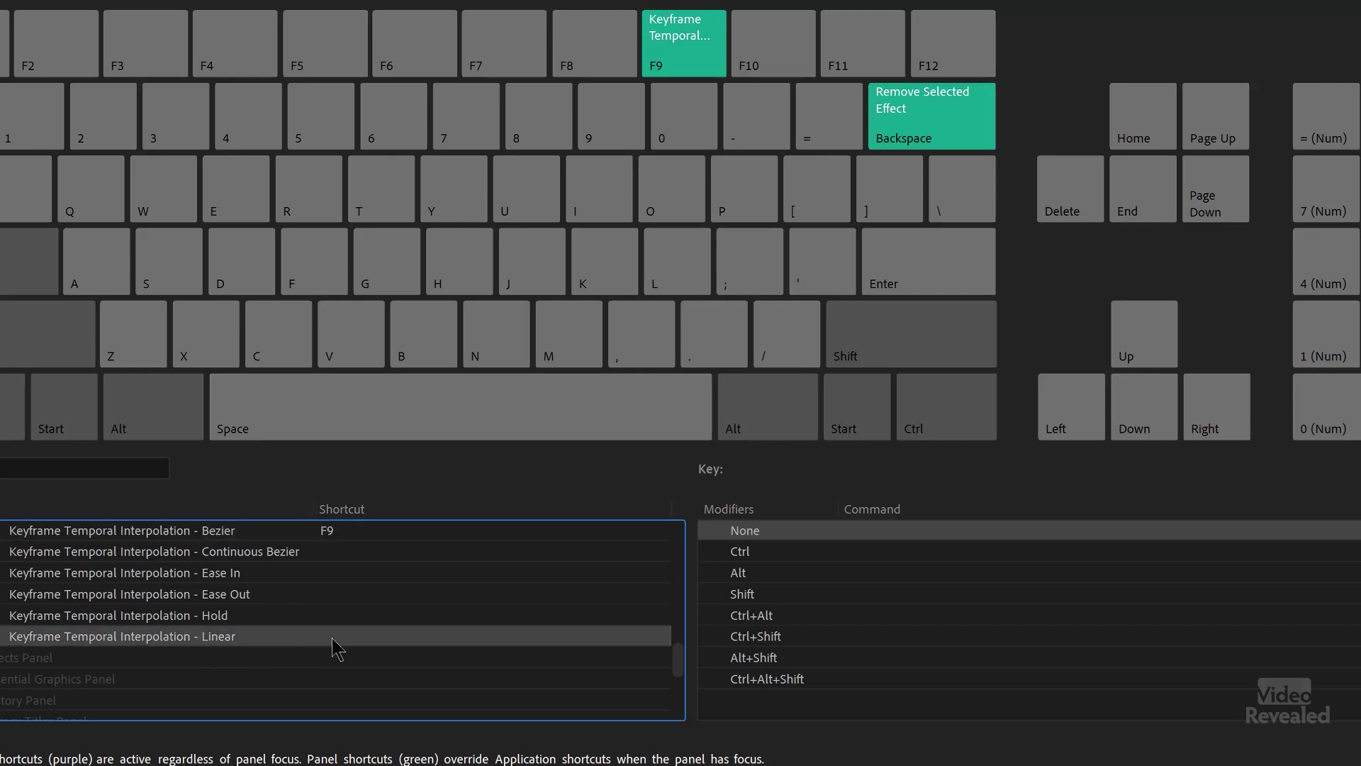
pyautogui.click(337, 642)
pyautogui.press('F8')
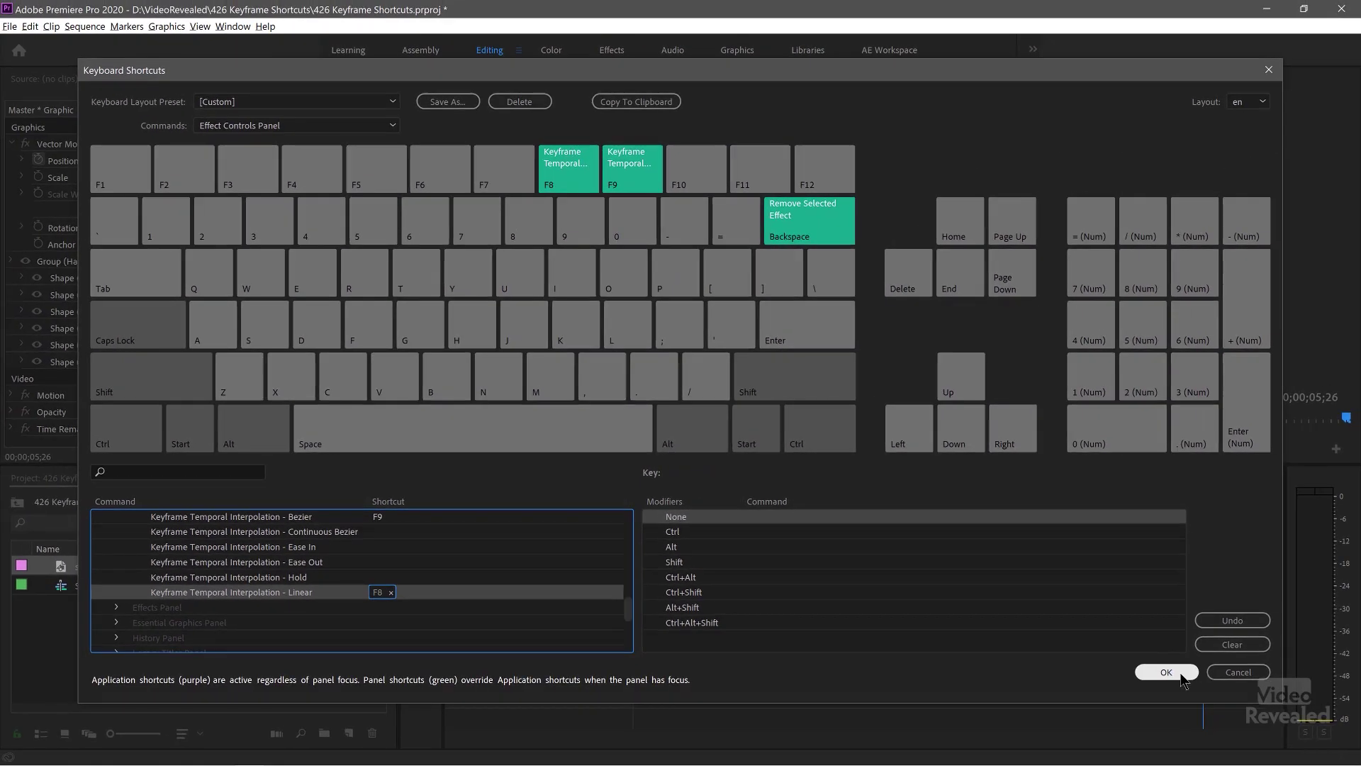
pyautogui.click(1181, 676)
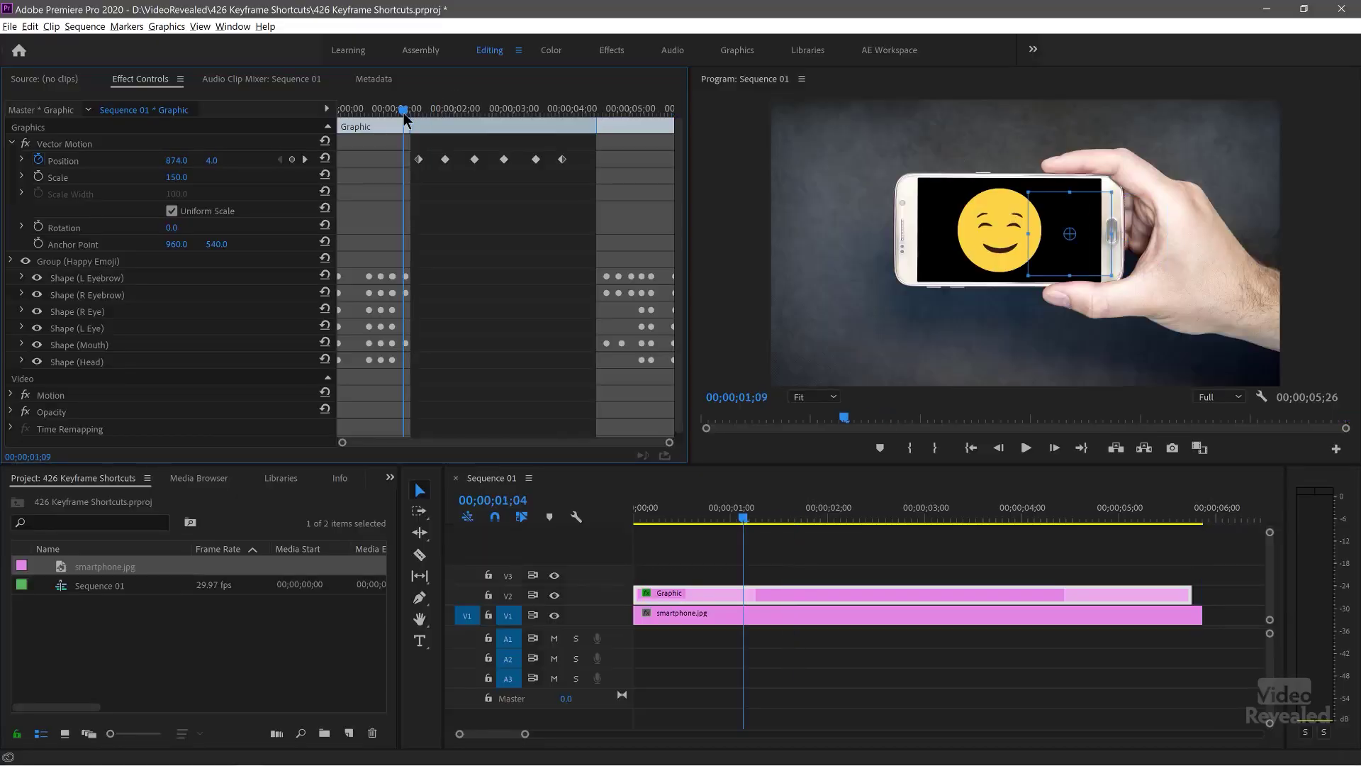
# Step: Play the animation, then expand Position's velocity graph and select all six keyframes
pyautogui.press('space')
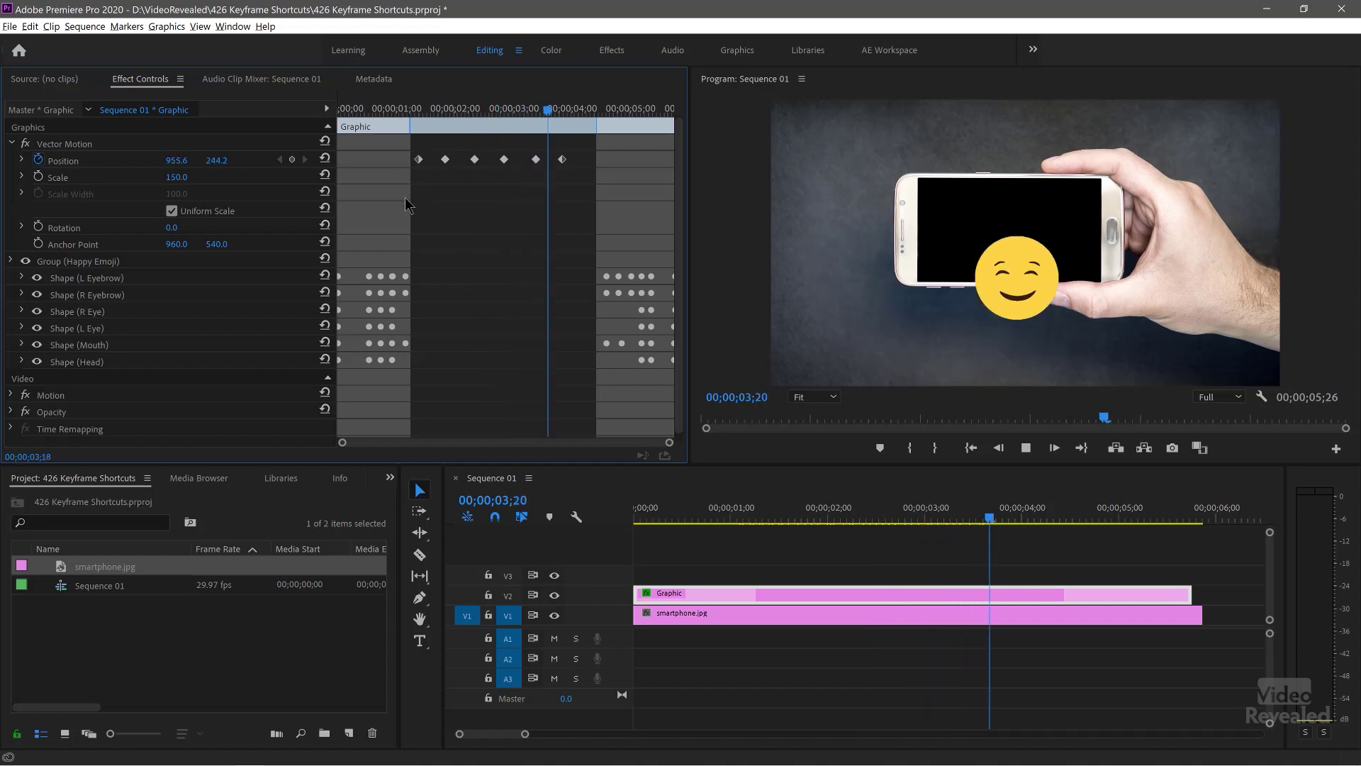
pyautogui.press('space')
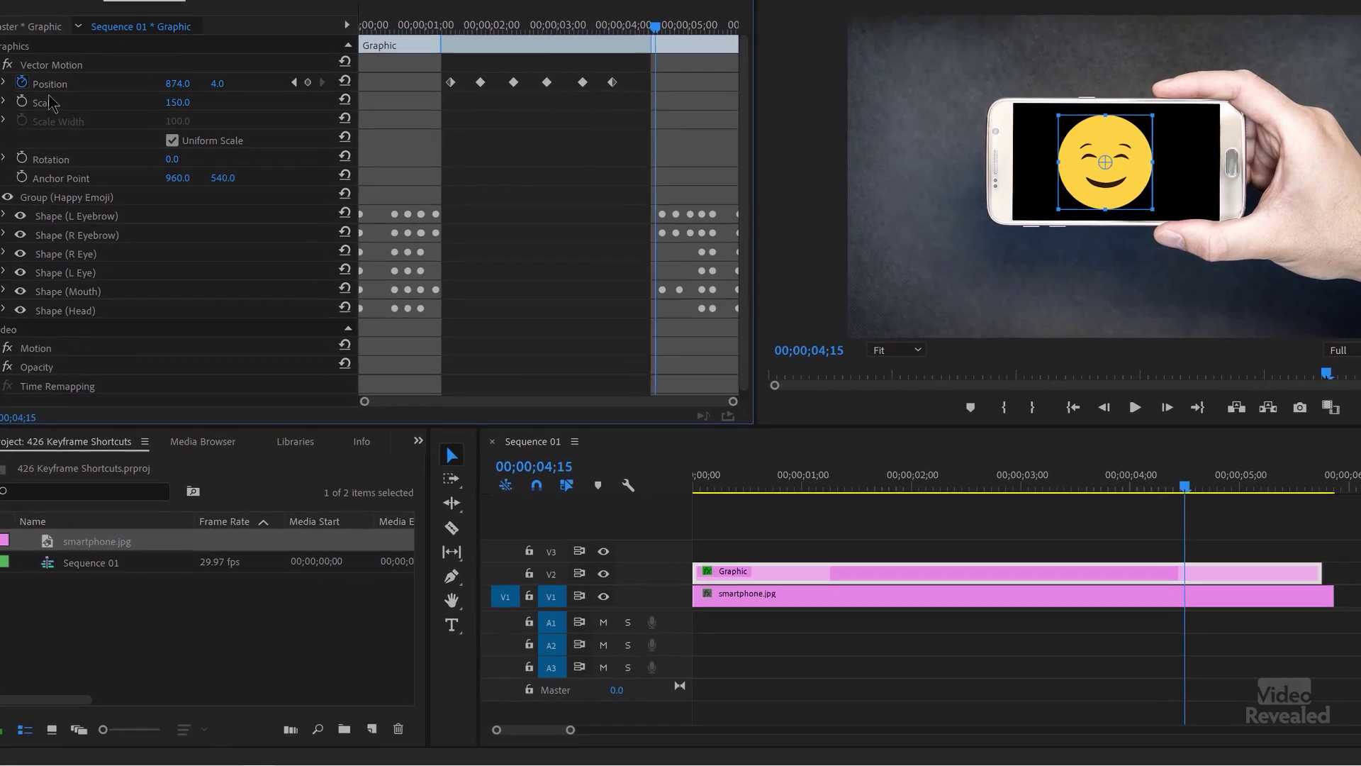
pyautogui.click(3, 82)
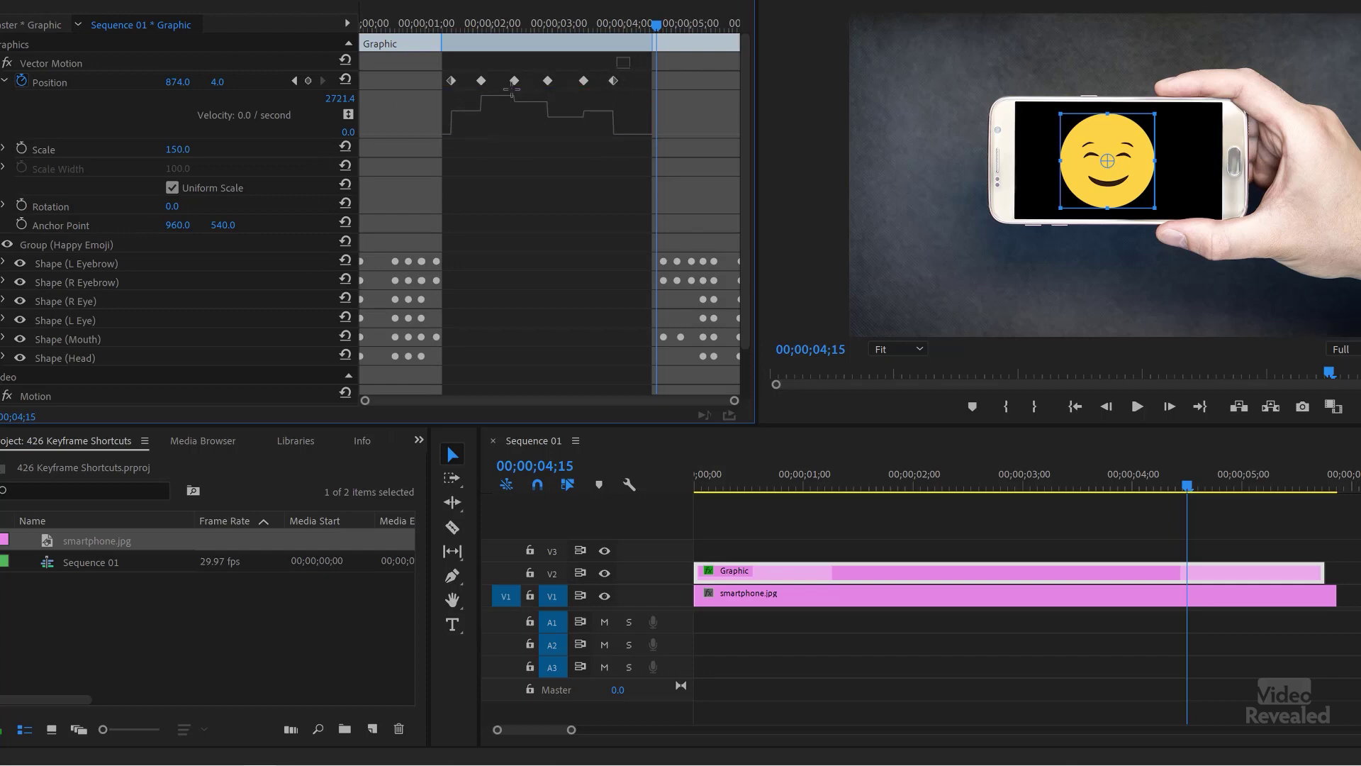
pyautogui.moveTo(631, 57); pyautogui.dragTo(443, 87)
# Step: Switch all six selected Position keyframes to Bezier interpolation
pyautogui.rightClick(452, 81)
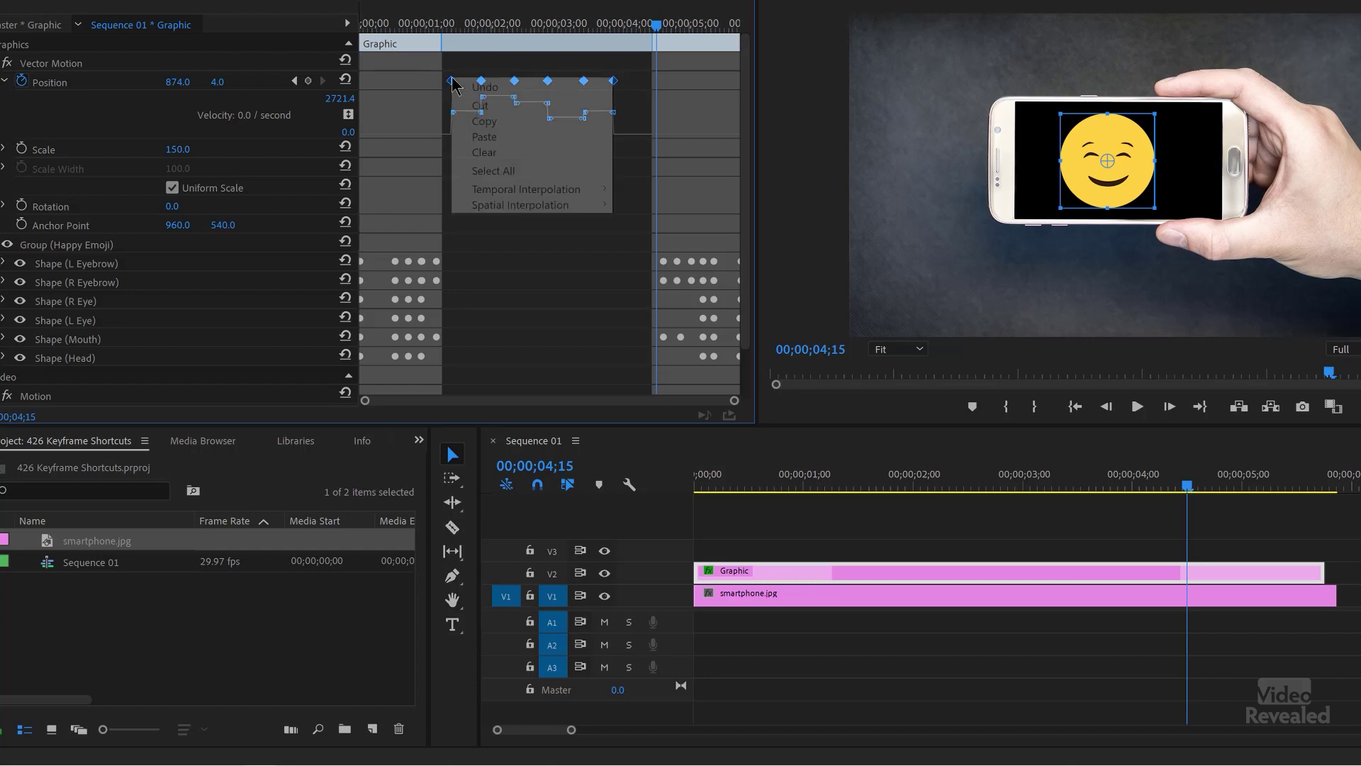
pyautogui.moveTo(526, 194)
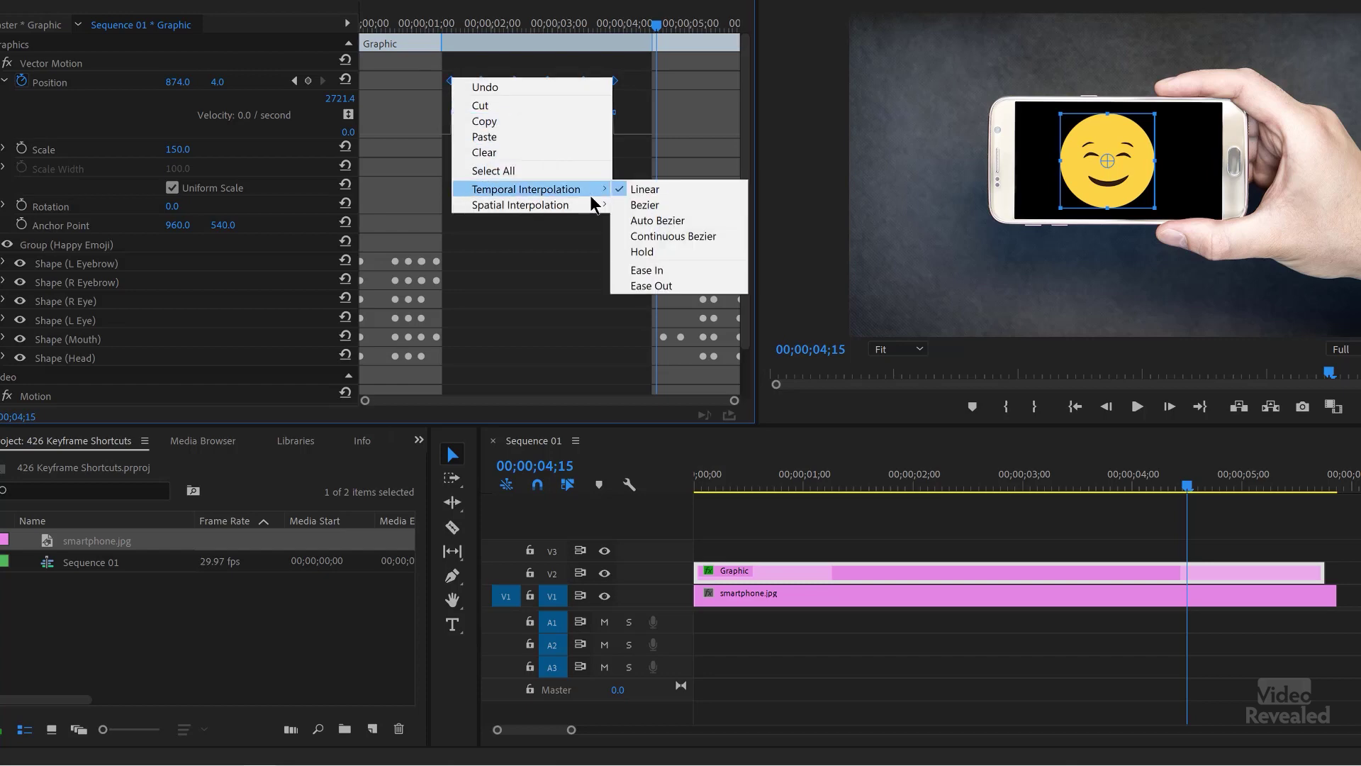
pyautogui.click(515, 227)
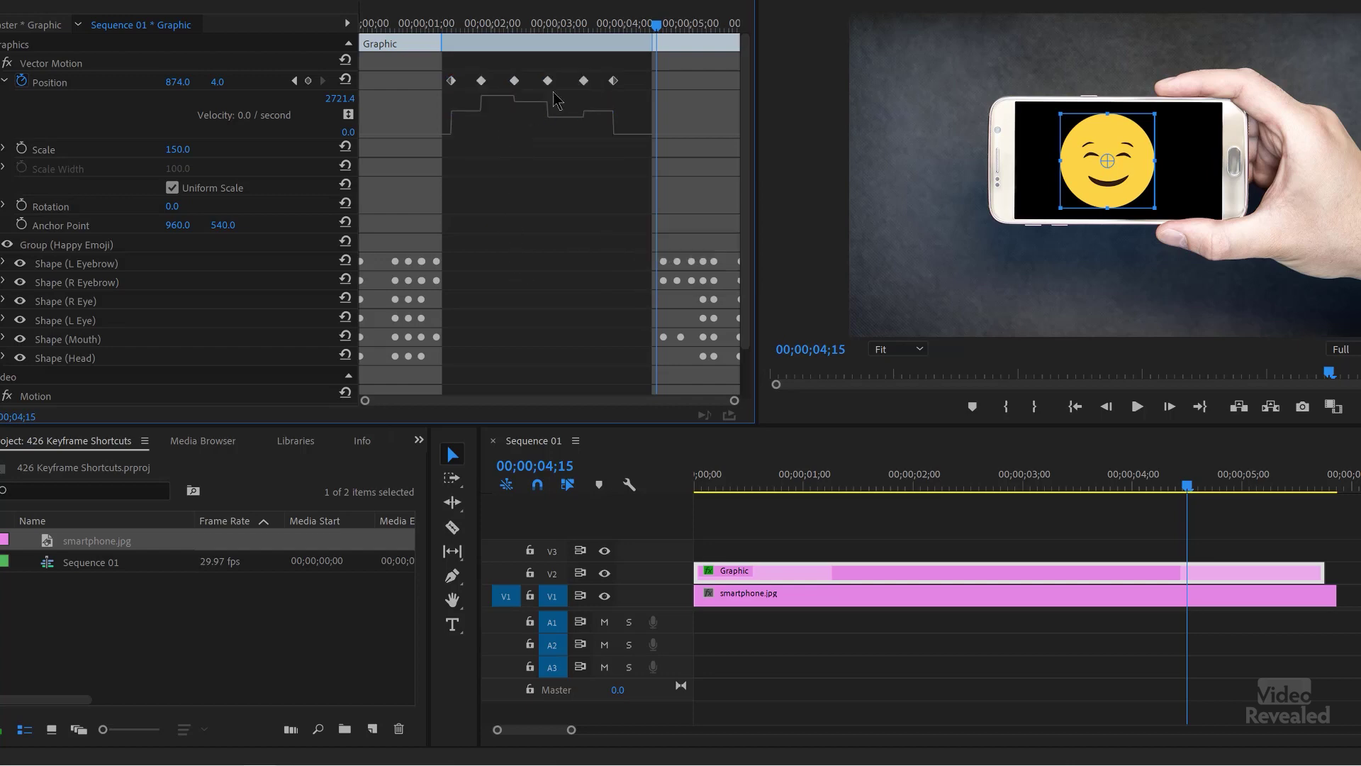
pyautogui.moveTo(418, 73); pyautogui.dragTo(415, 76)
pyautogui.press('b')
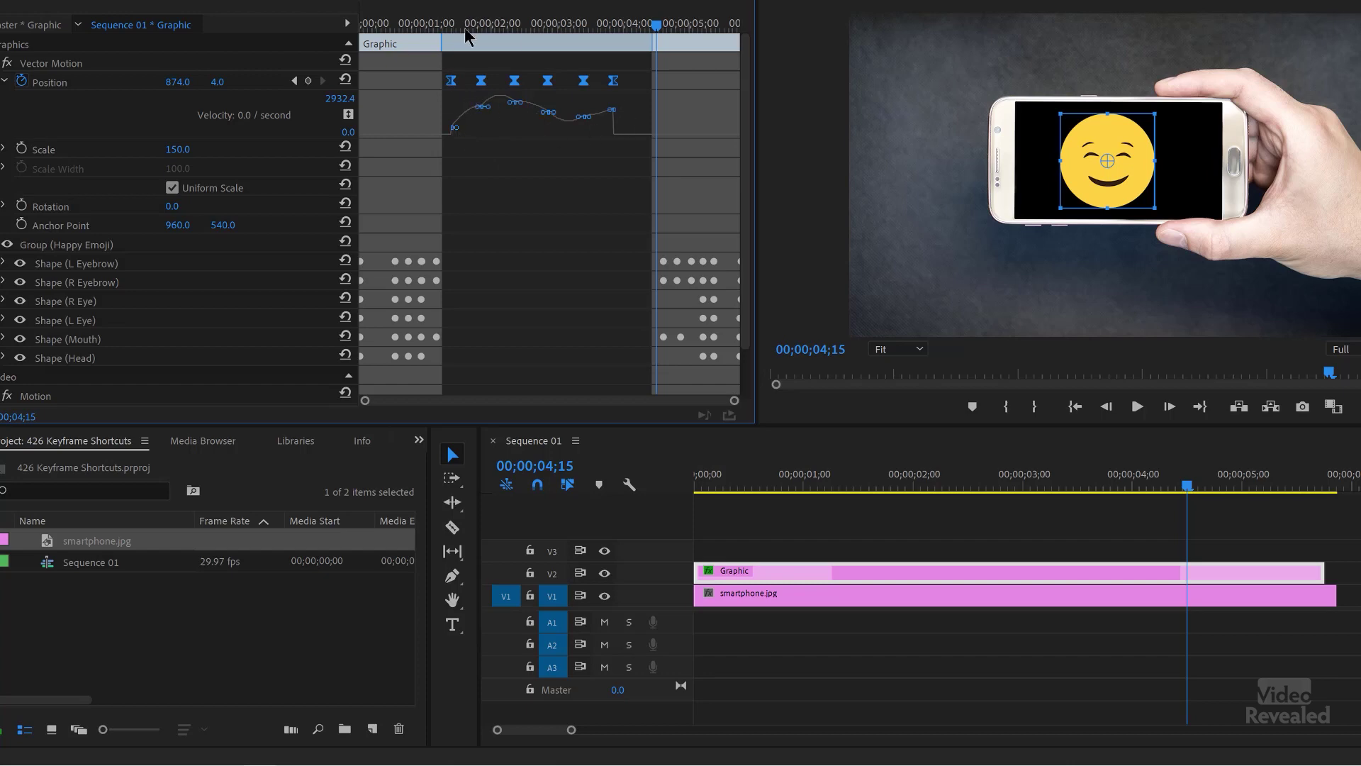
# Step: Play the sequence from the start to check the smoother emoji motion
pyautogui.click(465, 28)
pyautogui.press('Home')
pyautogui.press('space')
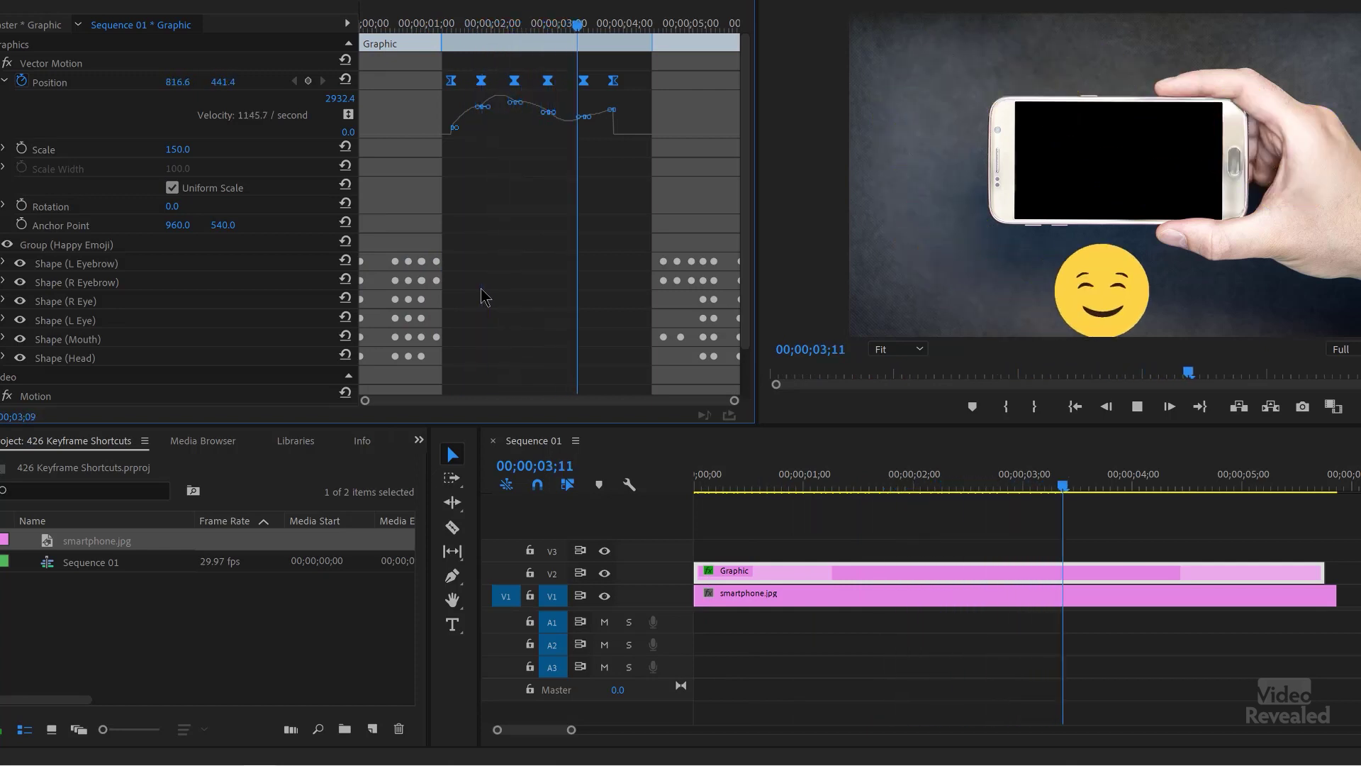
pyautogui.press('space')
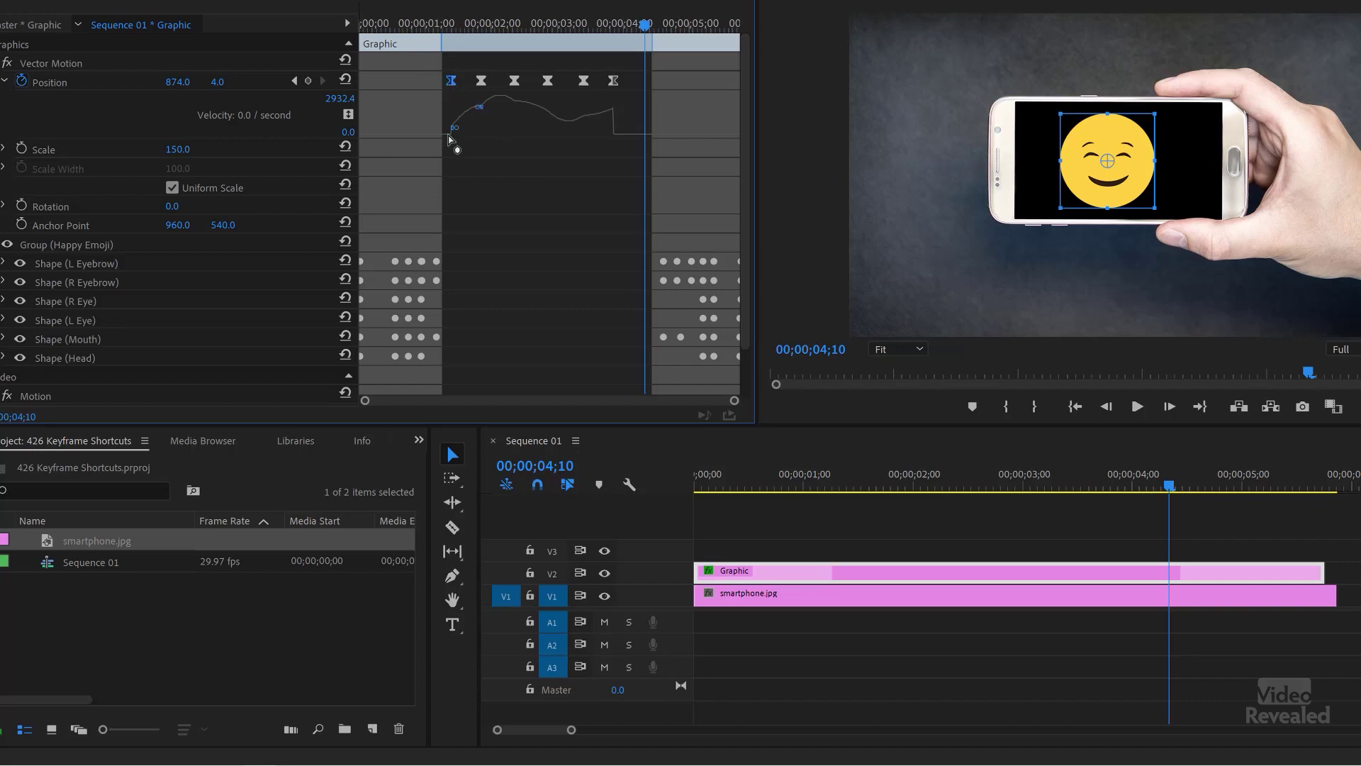
# Step: Set the first and last Position keyframes to Linear with F8, then preview the animation
pyautogui.keyDown('ctrl'); pyautogui.click(488, 136); pyautogui.keyUp('ctrl')
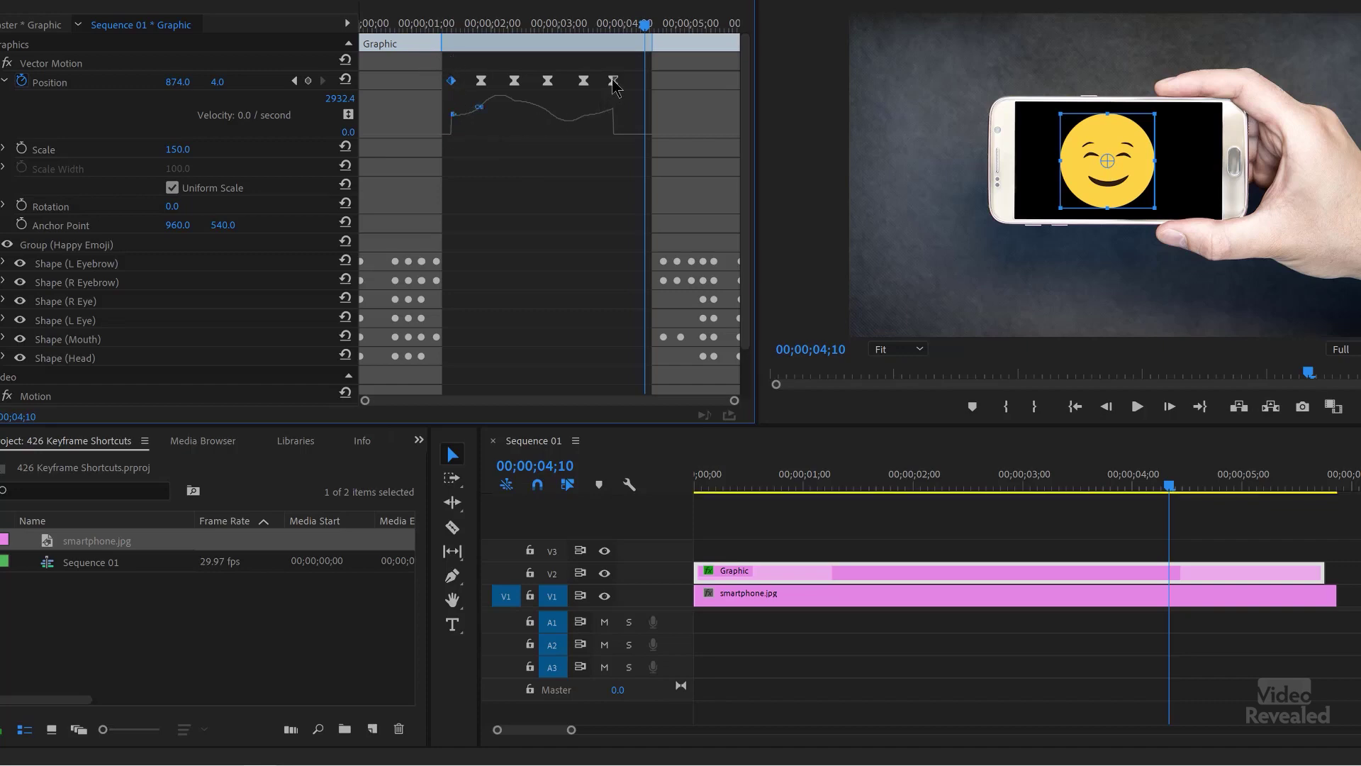
pyautogui.keyDown('ctrl'); pyautogui.click(613, 81); pyautogui.keyUp('ctrl')
pyautogui.press('space')
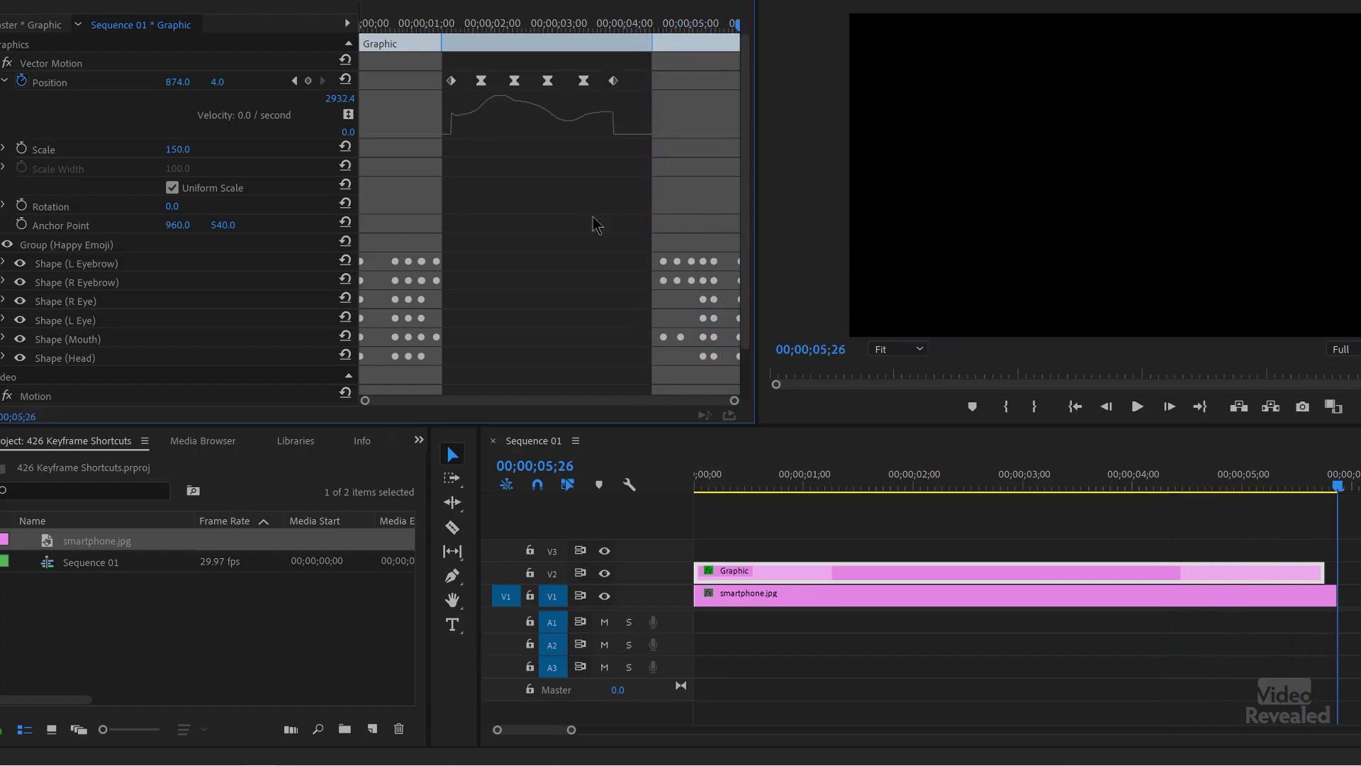
pyautogui.press('space')
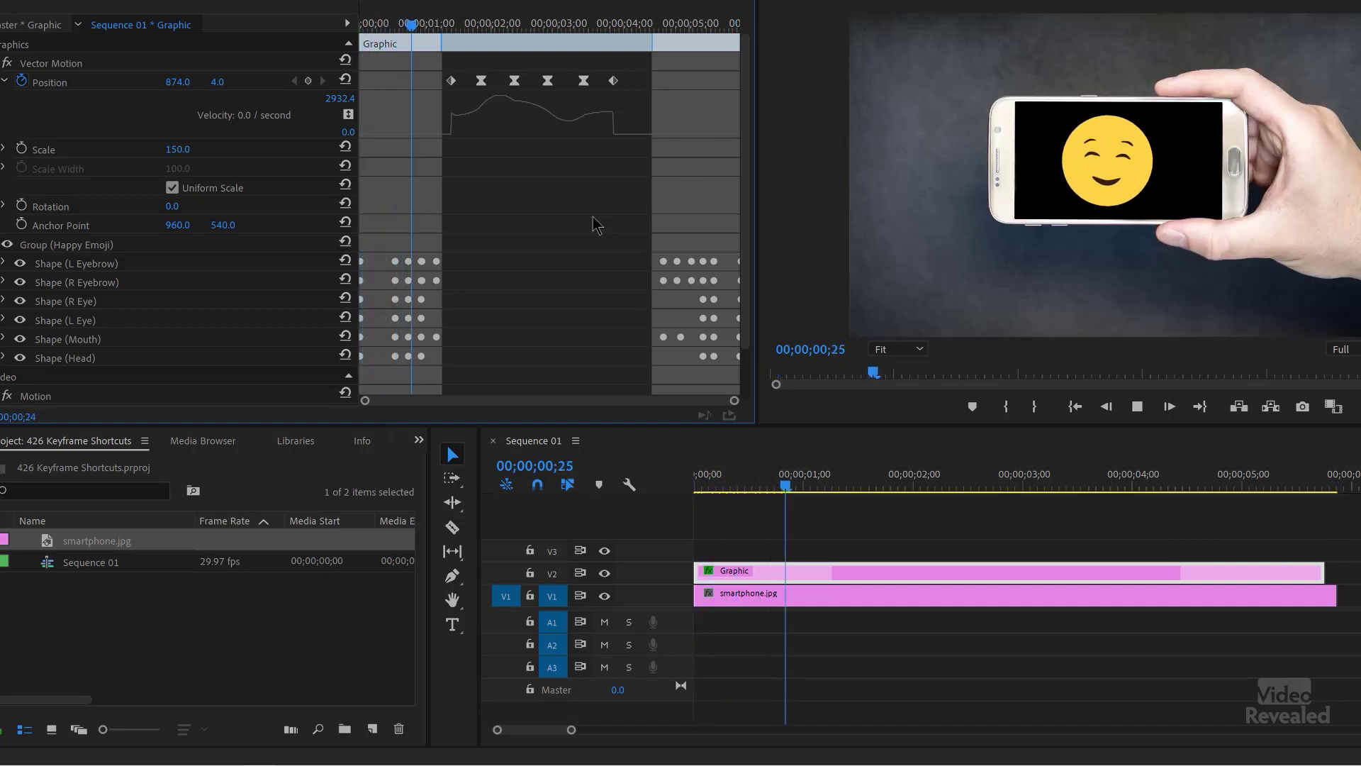